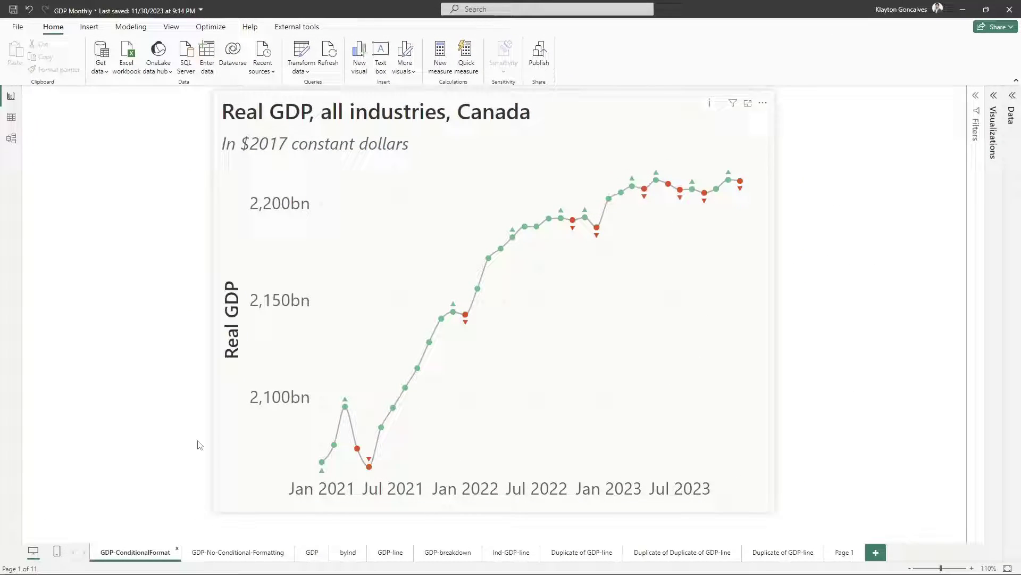
Switch to the GDP-No-Conditional-Formatting page and select the Real GDP line chart.
{"action": "left_click", "coordinate": [221, 553]}
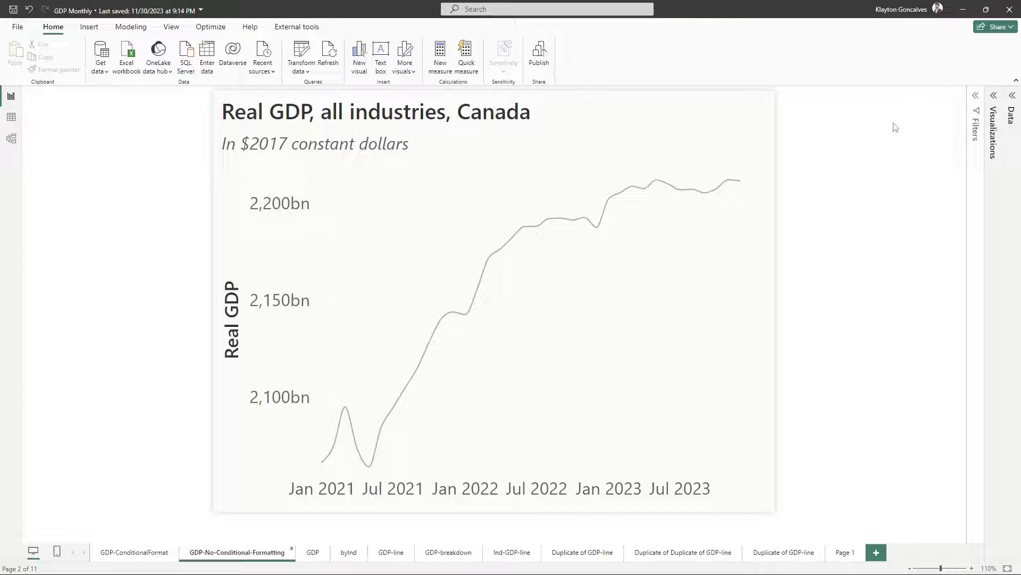
{"action": "left_click", "coordinate": [659, 147]}
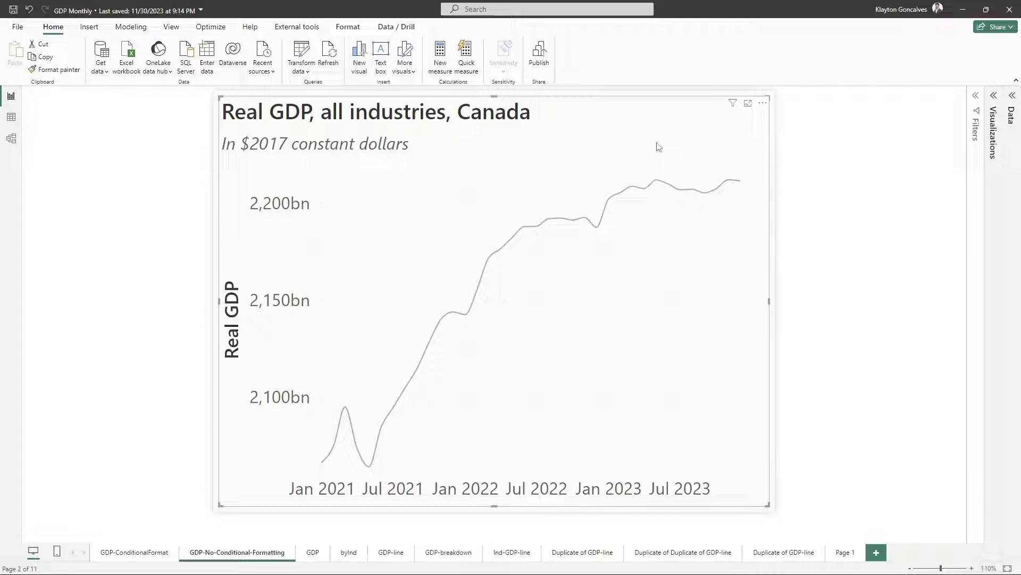
{"action": "left_click", "coordinate": [993, 96]}
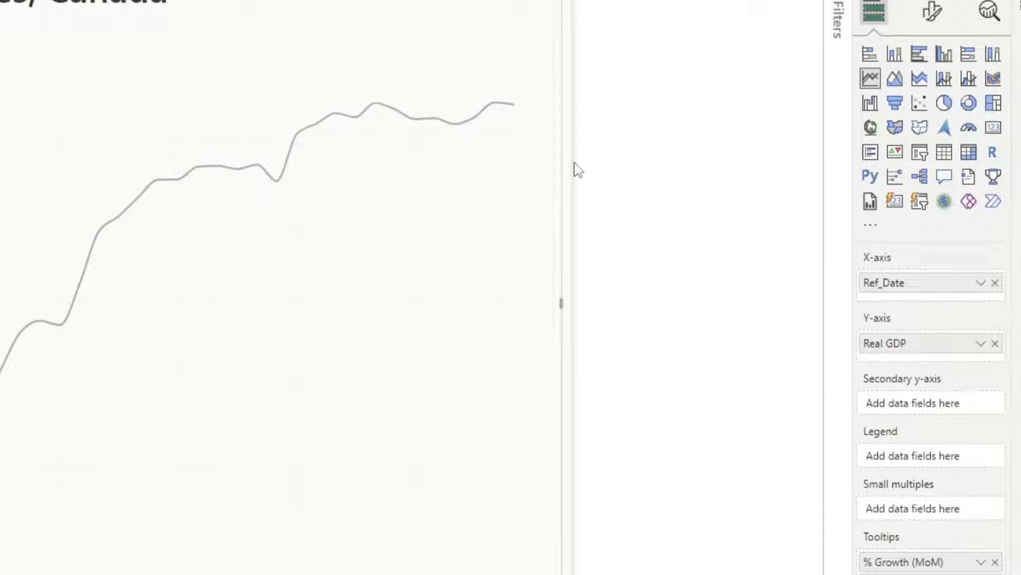
Expand the Lines colour settings and review the Real GDP line colour choices without changing them.
{"action": "left_click", "coordinate": [937, 16]}
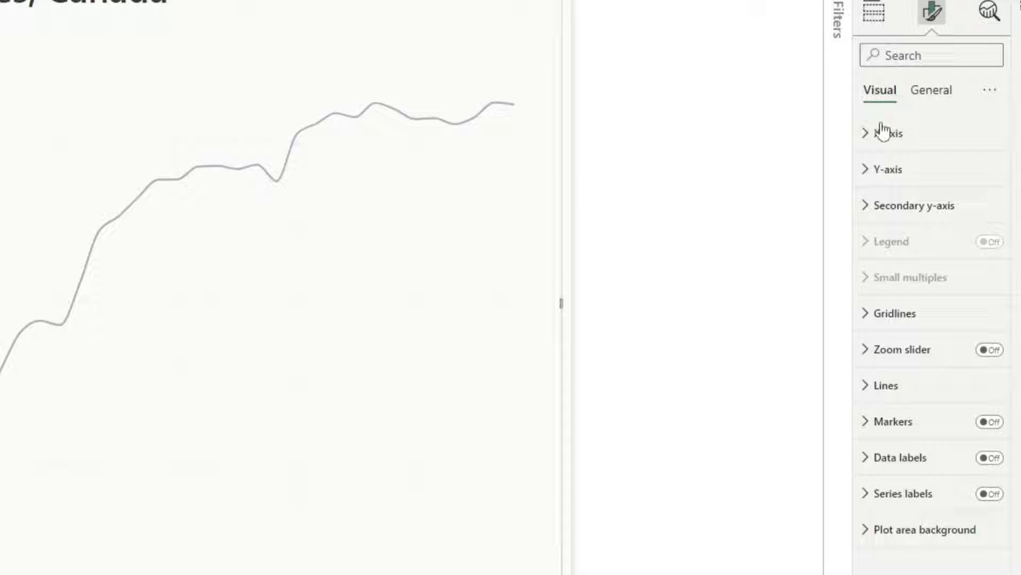
{"action": "left_click", "coordinate": [895, 391]}
{"action": "scroll", "coordinate": [905, 404], "scroll_direction": "down", "scroll_amount": 4}
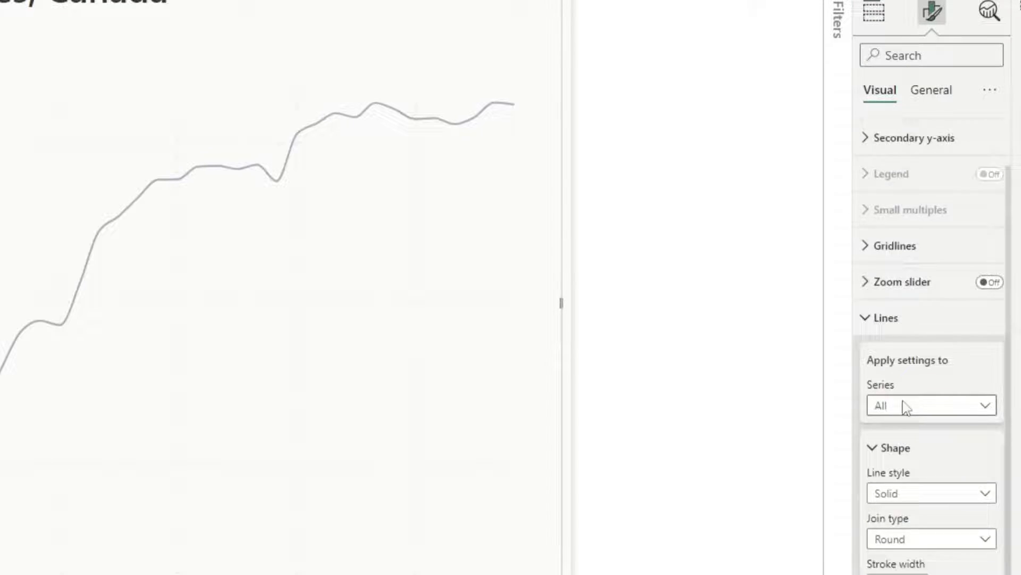
{"action": "left_click", "coordinate": [889, 528]}
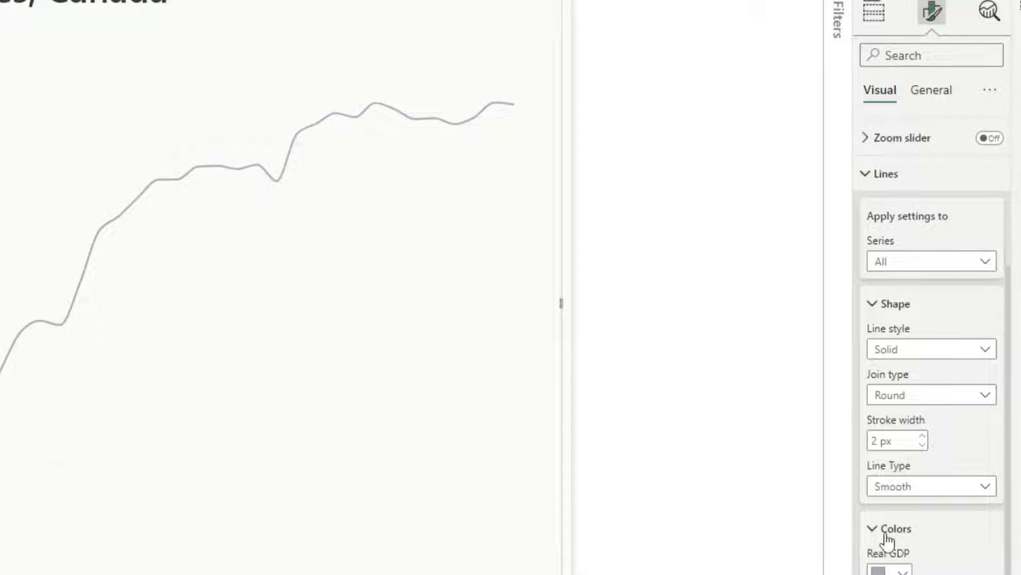
{"action": "scroll", "coordinate": [894, 538], "scroll_direction": "down", "scroll_amount": 1}
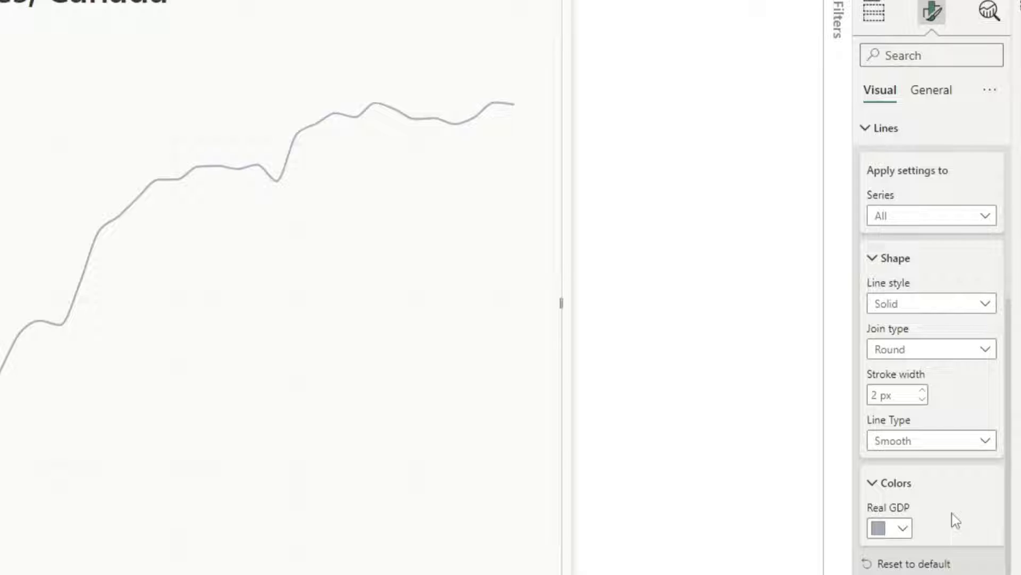
{"action": "left_click", "coordinate": [901, 529]}
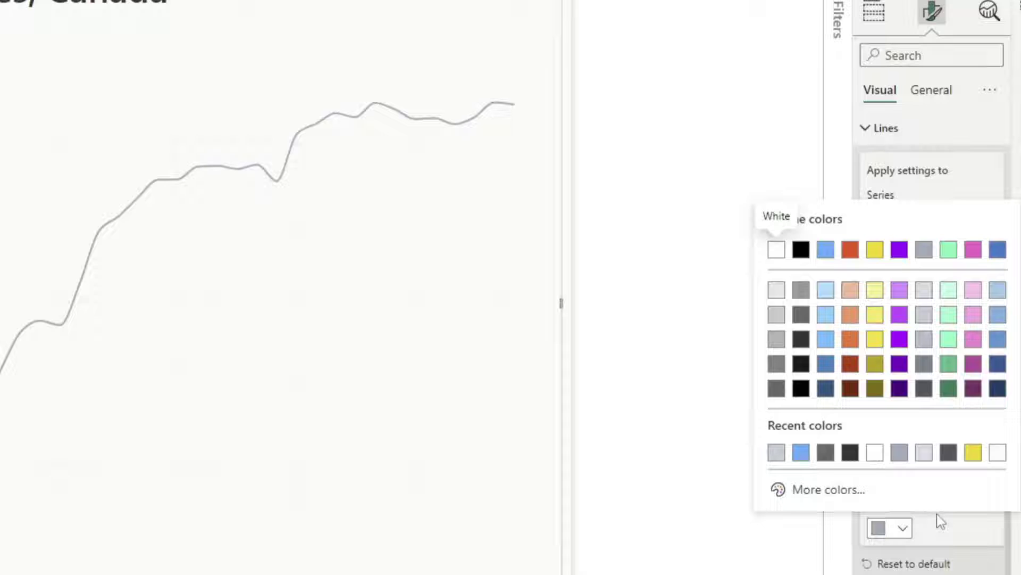
{"action": "left_click", "coordinate": [943, 536]}
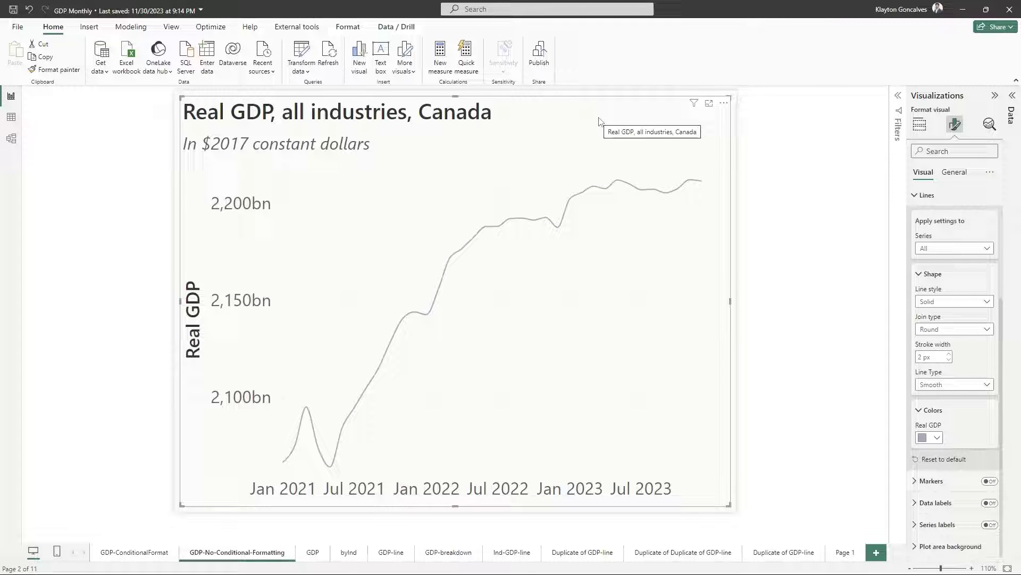
Change the Real GDP visual to a clustered column chart and expand its Columns colour settings.
{"action": "left_click", "coordinate": [920, 124]}
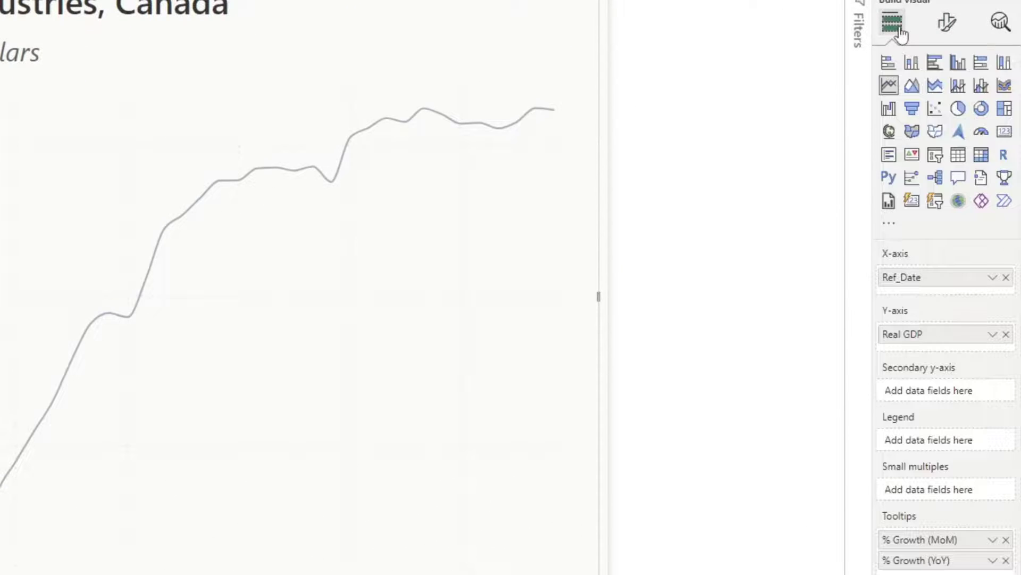
{"action": "left_click", "coordinate": [958, 64]}
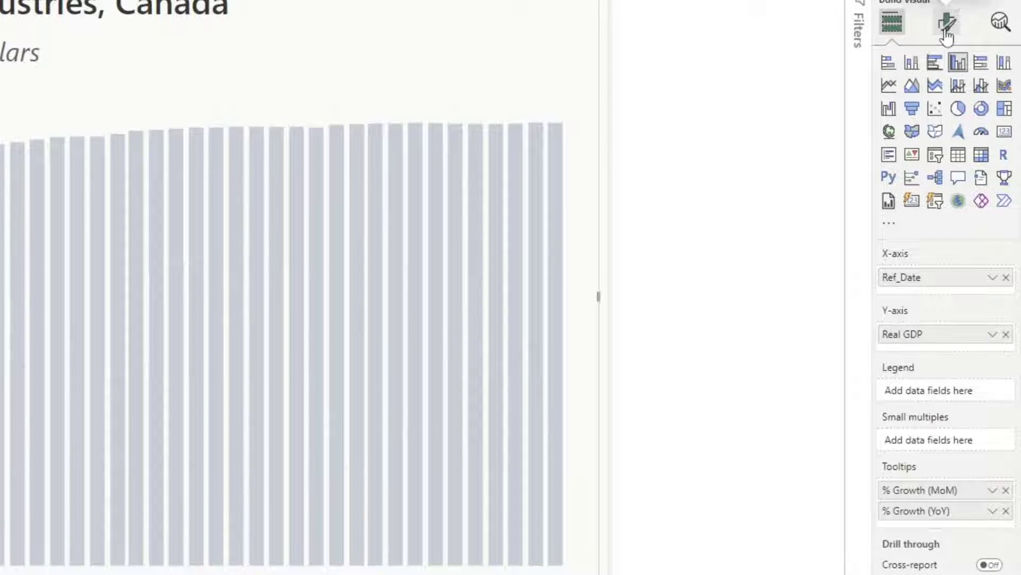
{"action": "left_click", "coordinate": [946, 24]}
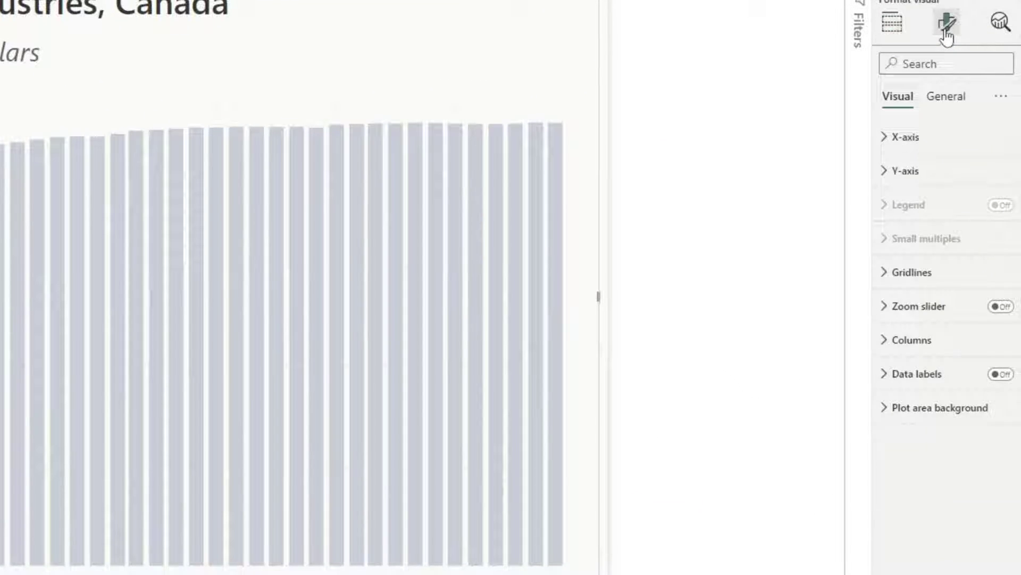
{"action": "left_click", "coordinate": [924, 346]}
{"action": "scroll", "coordinate": [923, 349], "scroll_direction": "down", "scroll_amount": 2}
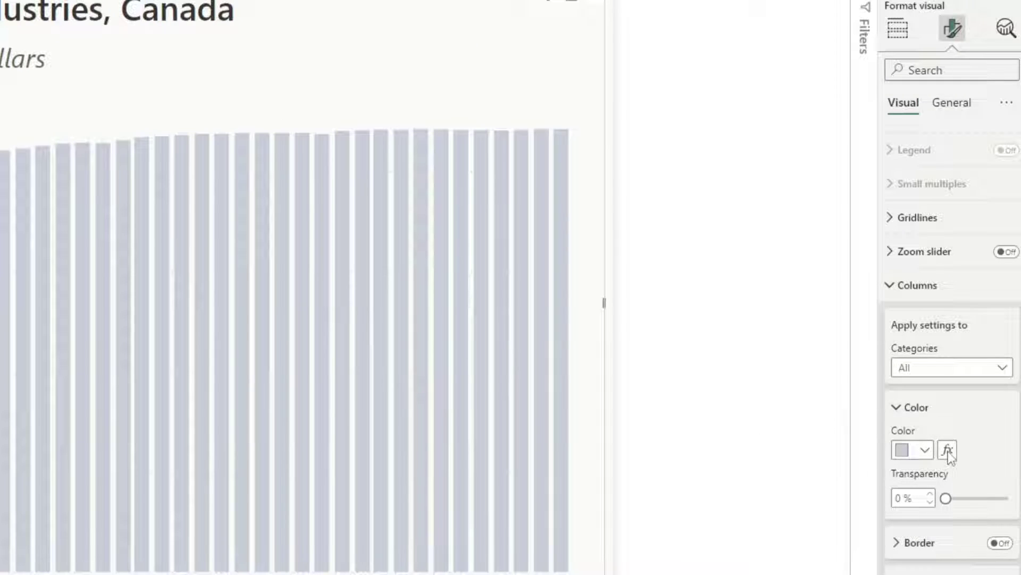
Start rule-based column colouring based on the Real GDP Growth (%) field.
{"action": "left_click", "coordinate": [948, 450]}
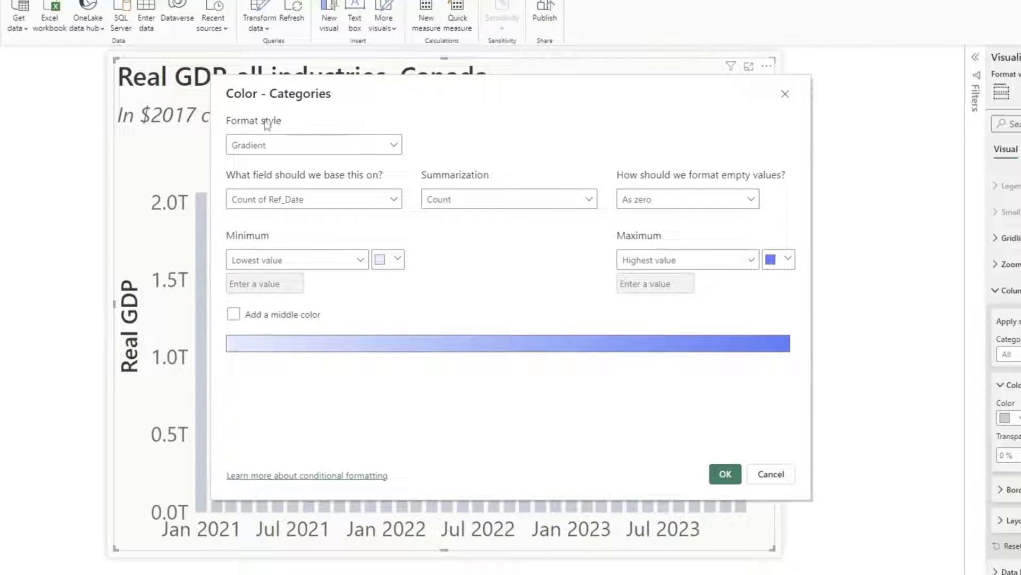
{"action": "left_click", "coordinate": [371, 147]}
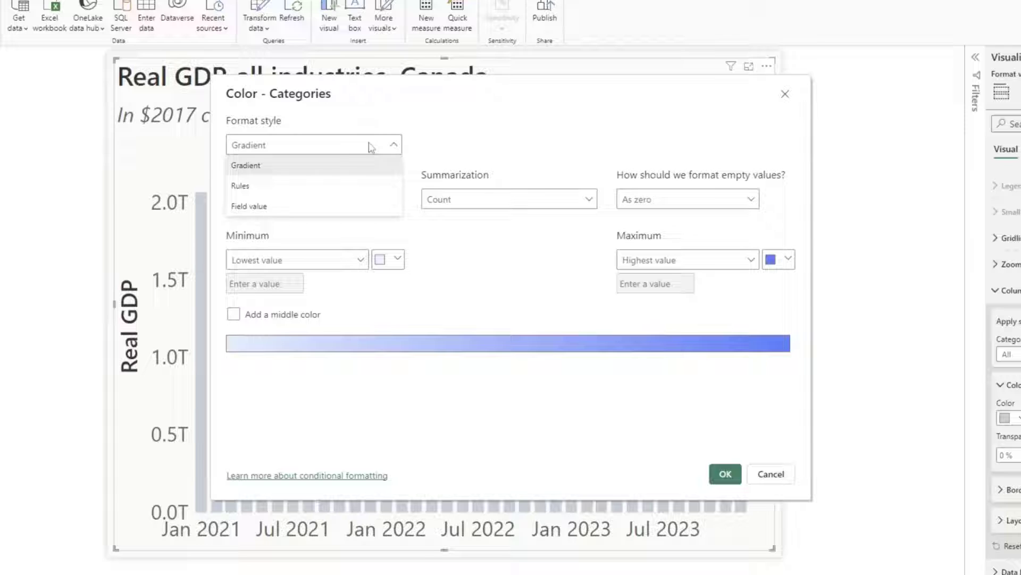
{"action": "left_click", "coordinate": [281, 193]}
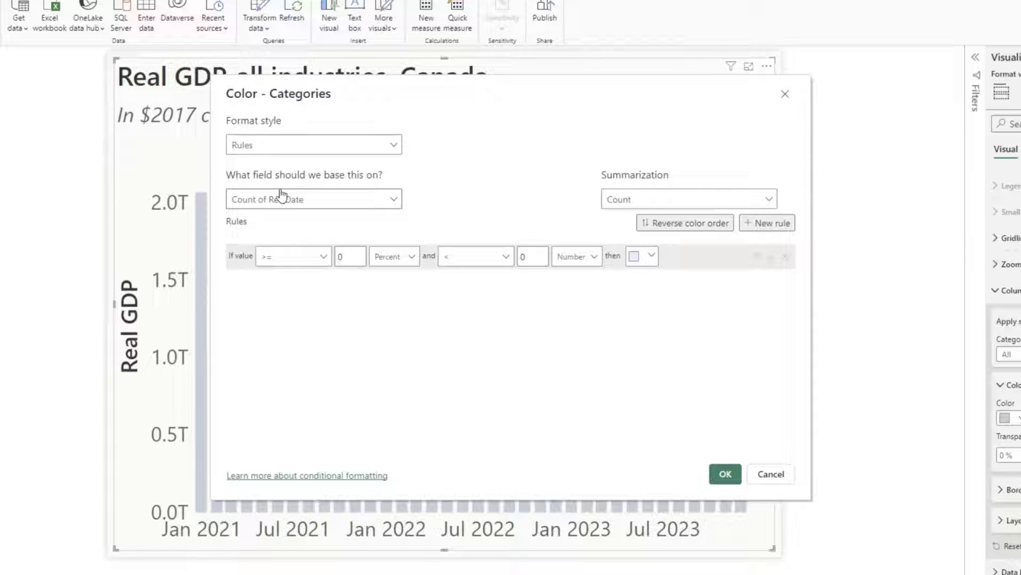
{"action": "left_click", "coordinate": [393, 200]}
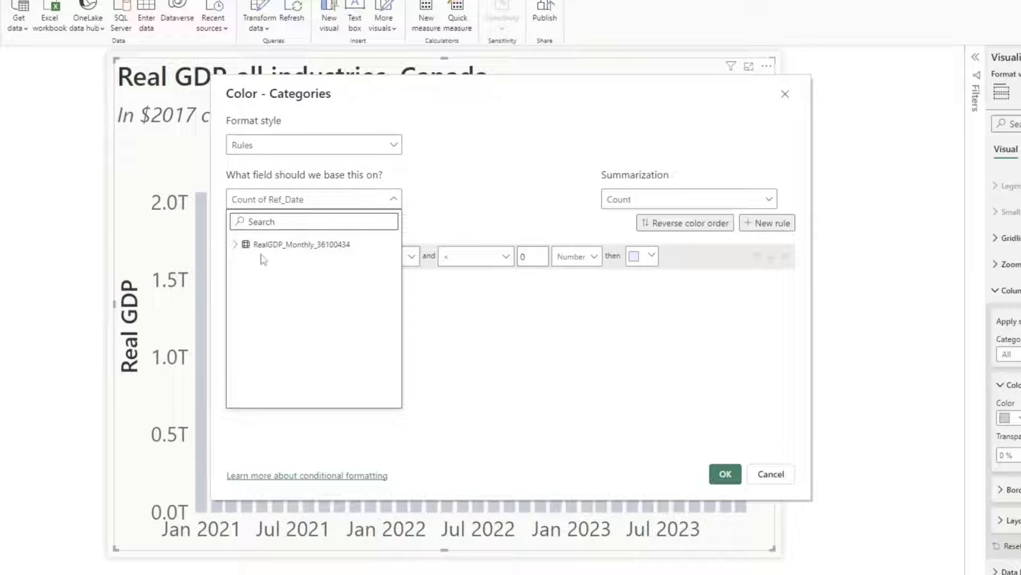
{"action": "left_click", "coordinate": [235, 245]}
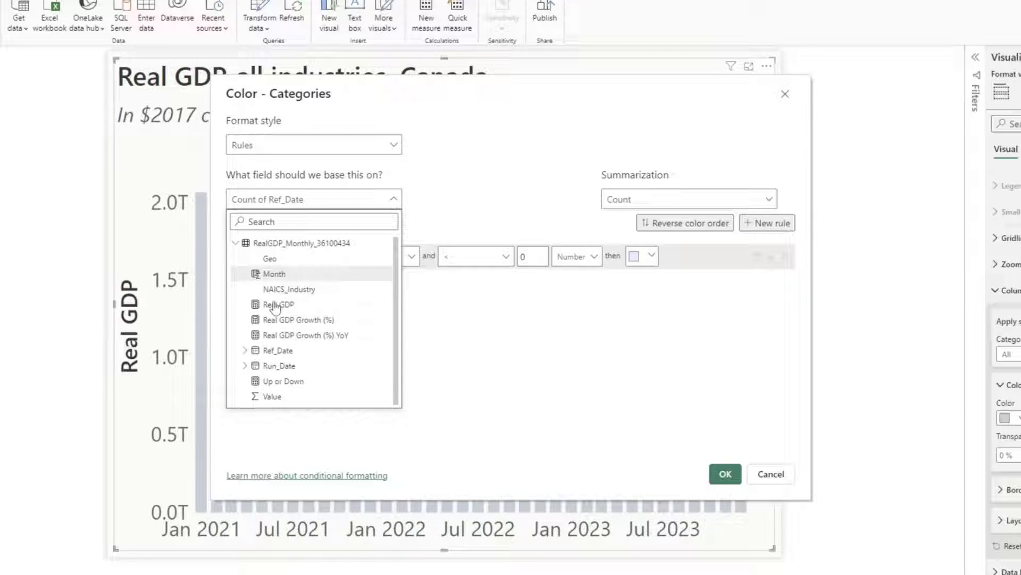
{"action": "left_click", "coordinate": [320, 323]}
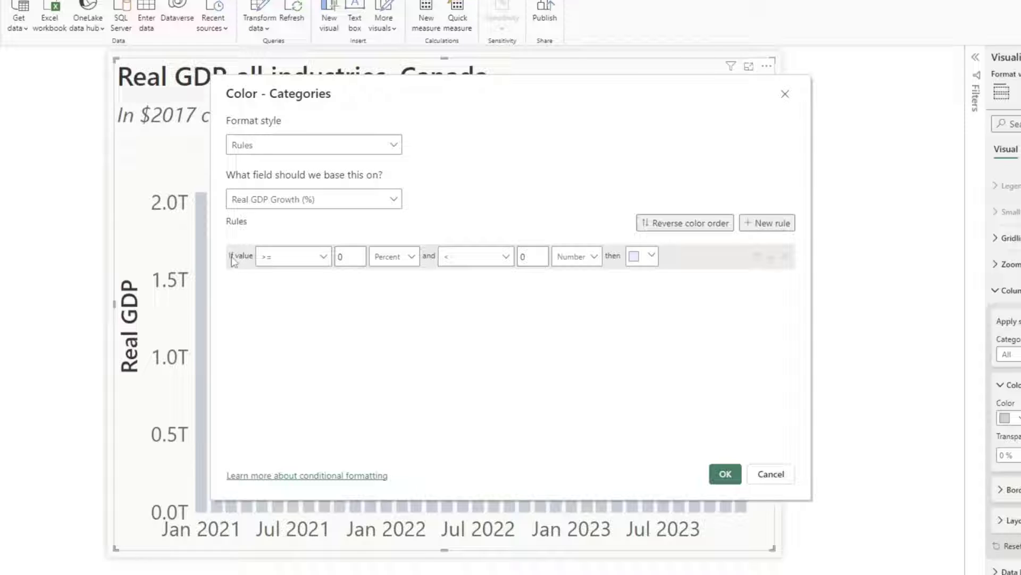
Make the first rule run from 0 (Number) to Max, coloured green.
{"action": "double_click", "coordinate": [350, 260]}
{"action": "left_click", "coordinate": [399, 258]}
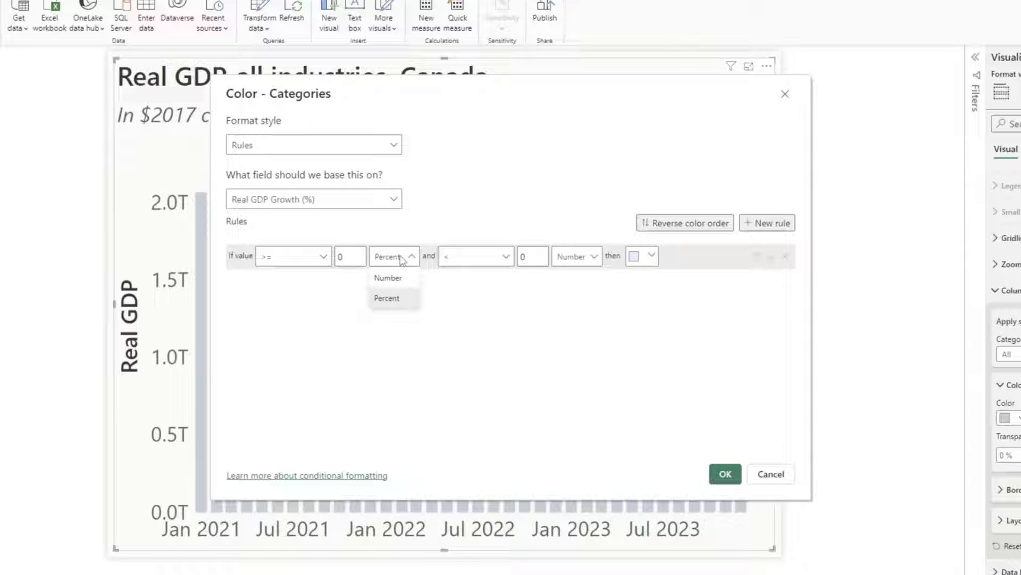
{"action": "left_click", "coordinate": [398, 283]}
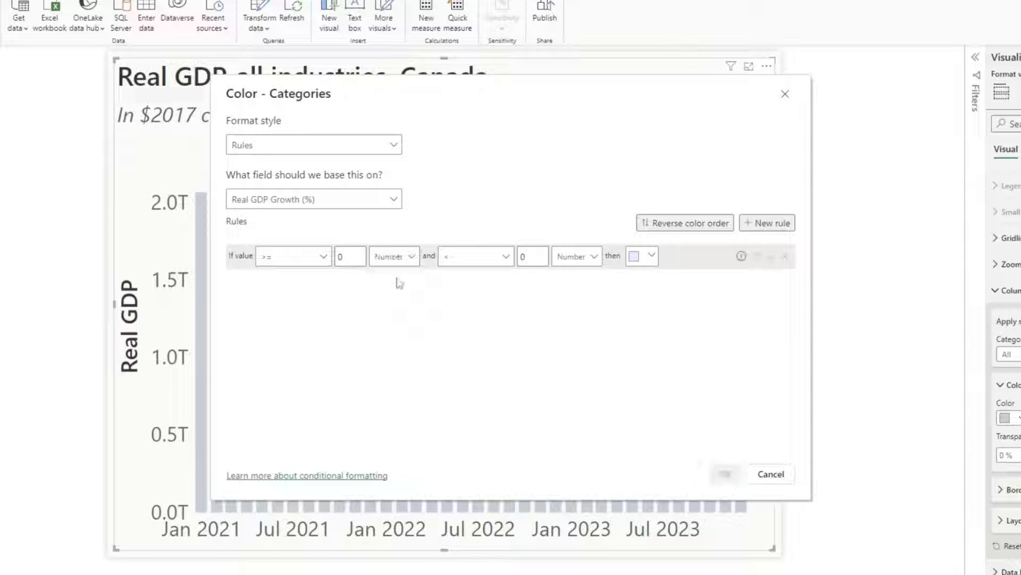
{"action": "double_click", "coordinate": [533, 258]}
{"action": "key", "text": "BackSpace"}
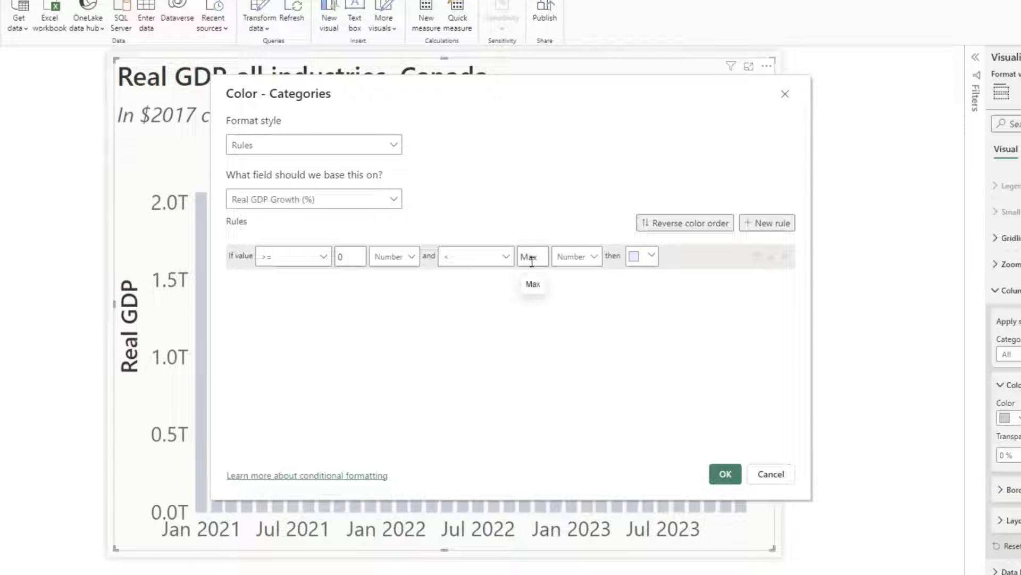
{"action": "left_click", "coordinate": [652, 256]}
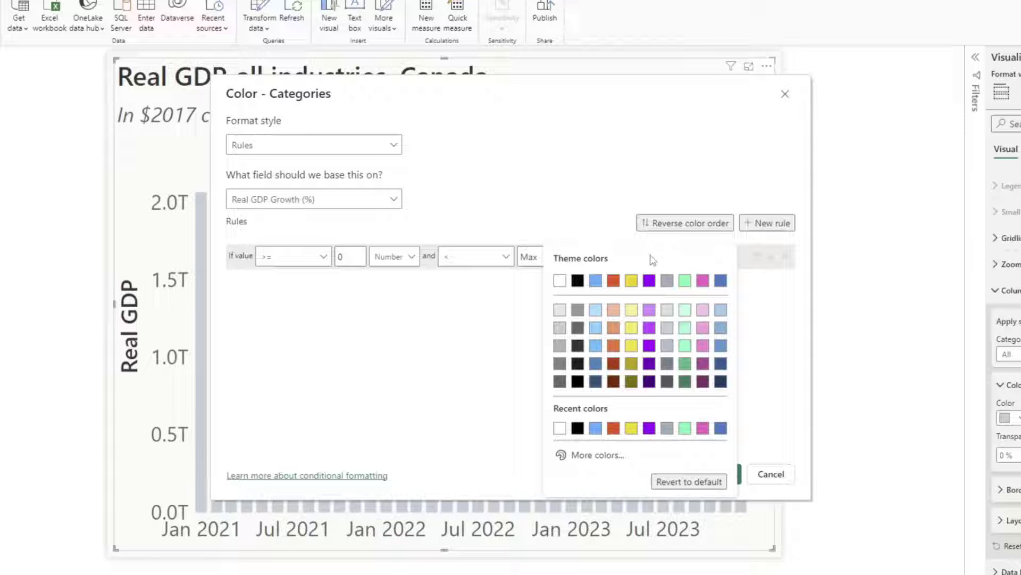
{"action": "left_click", "coordinate": [685, 364]}
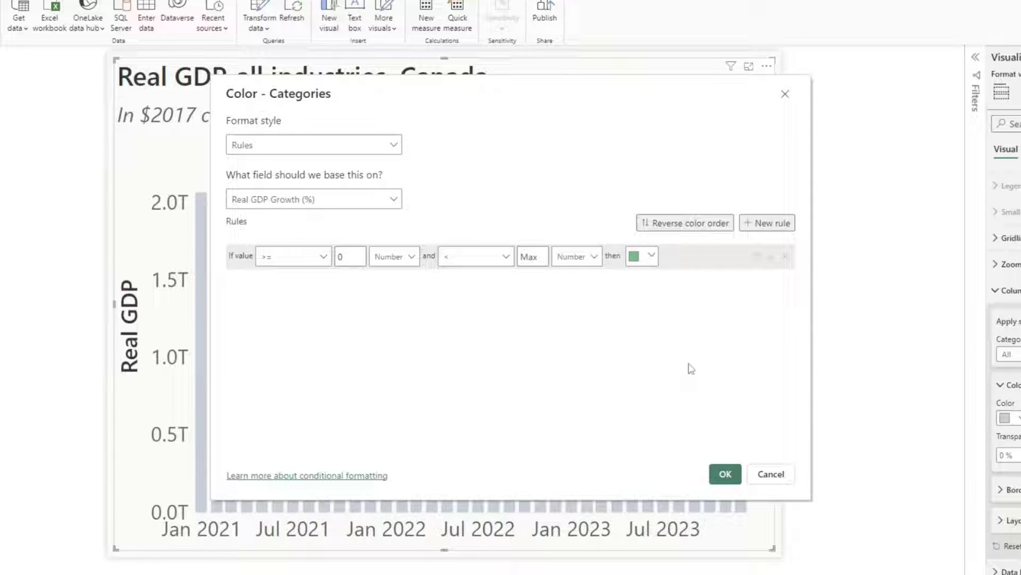
Add a second rule from Min to 0 (Number), coloured red.
{"action": "left_click", "coordinate": [781, 224]}
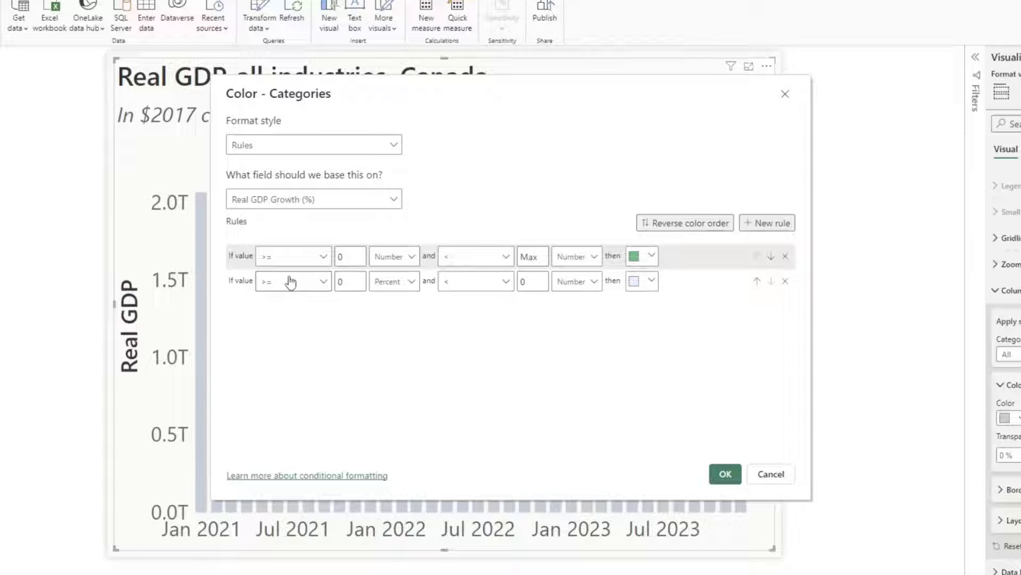
{"action": "double_click", "coordinate": [343, 281]}
{"action": "type", "text": "Min"}
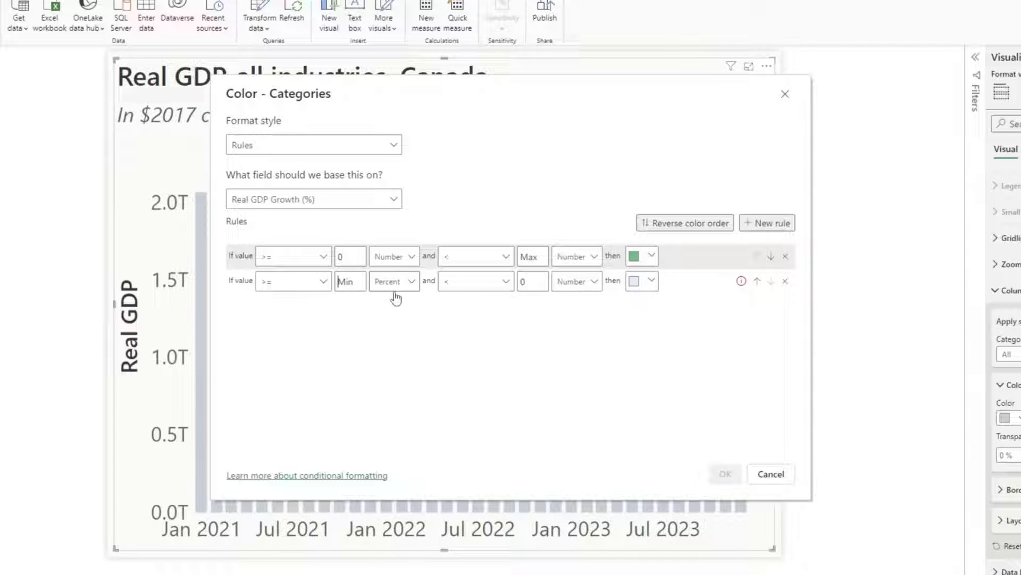
{"action": "left_click", "coordinate": [407, 287]}
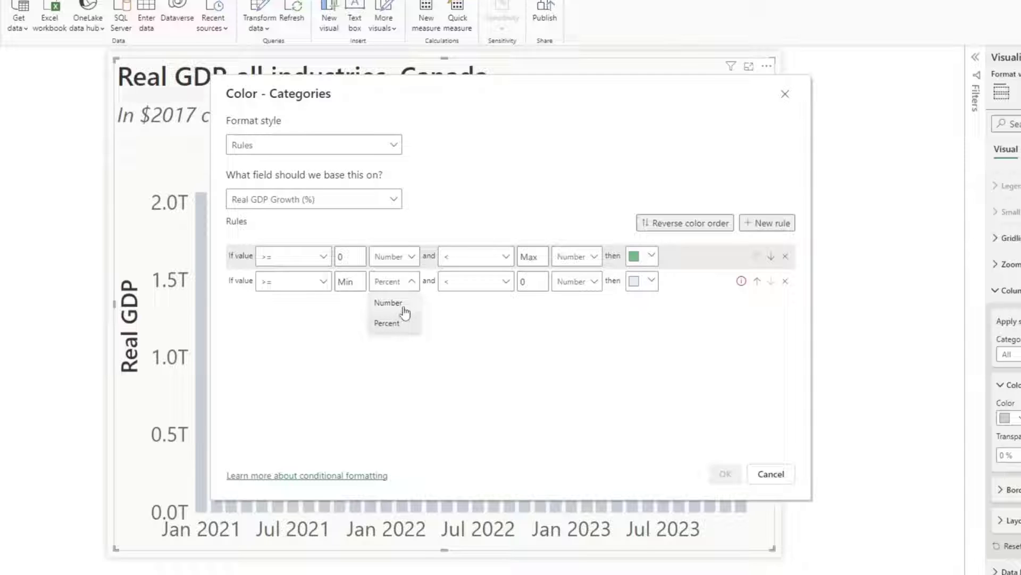
{"action": "left_click", "coordinate": [399, 307]}
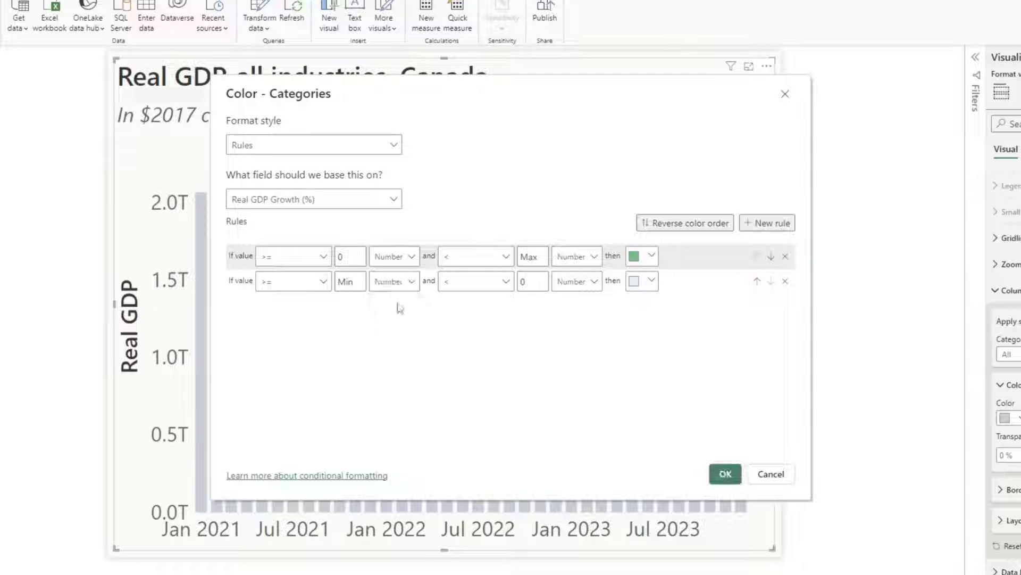
{"action": "left_click", "coordinate": [527, 284]}
{"action": "left_click", "coordinate": [636, 285]}
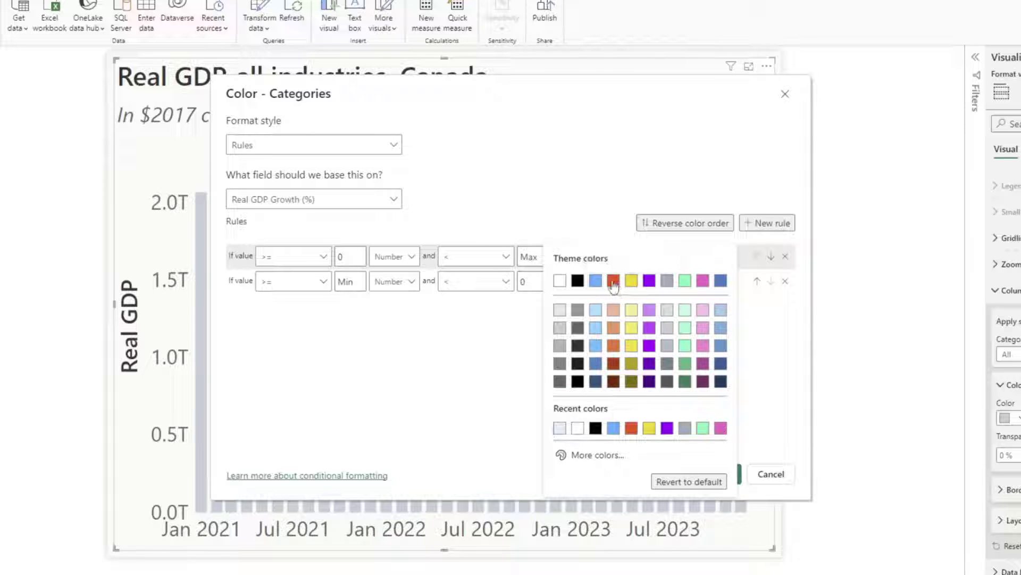
{"action": "left_click", "coordinate": [614, 280]}
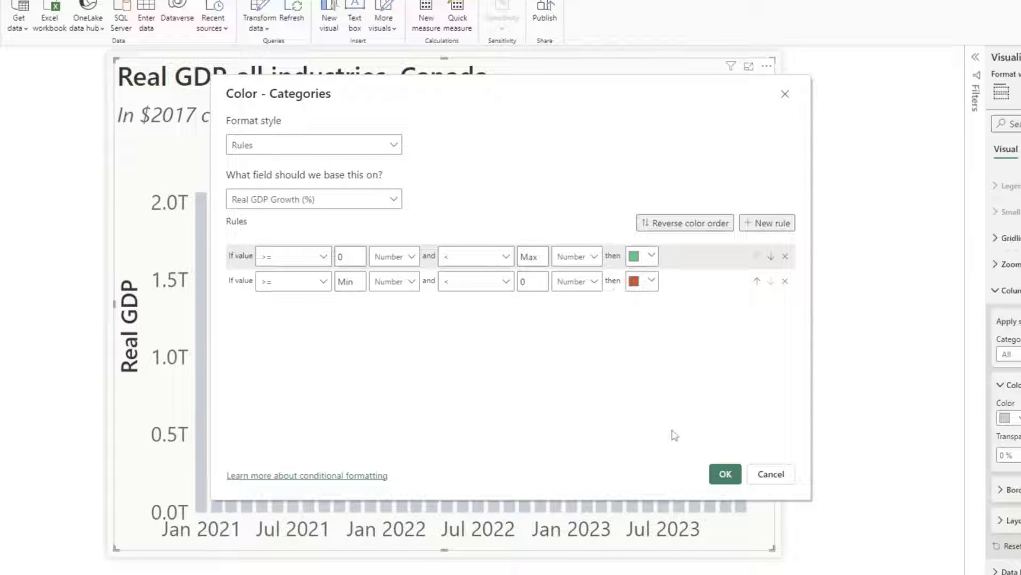
Apply the green/red growth colour rules and switch the visual back to a line chart.
{"action": "left_click", "coordinate": [725, 474]}
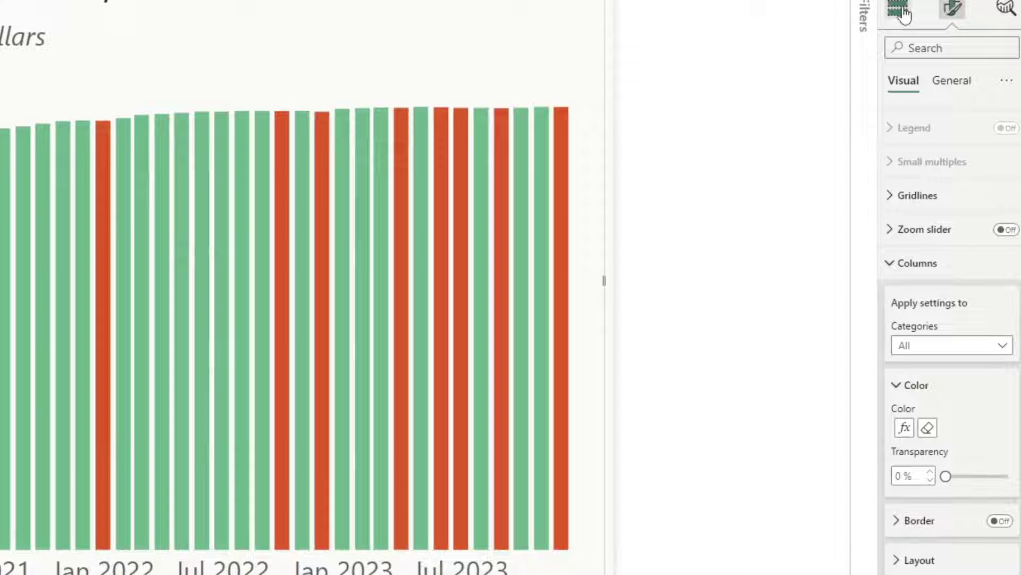
{"action": "left_click", "coordinate": [899, 11]}
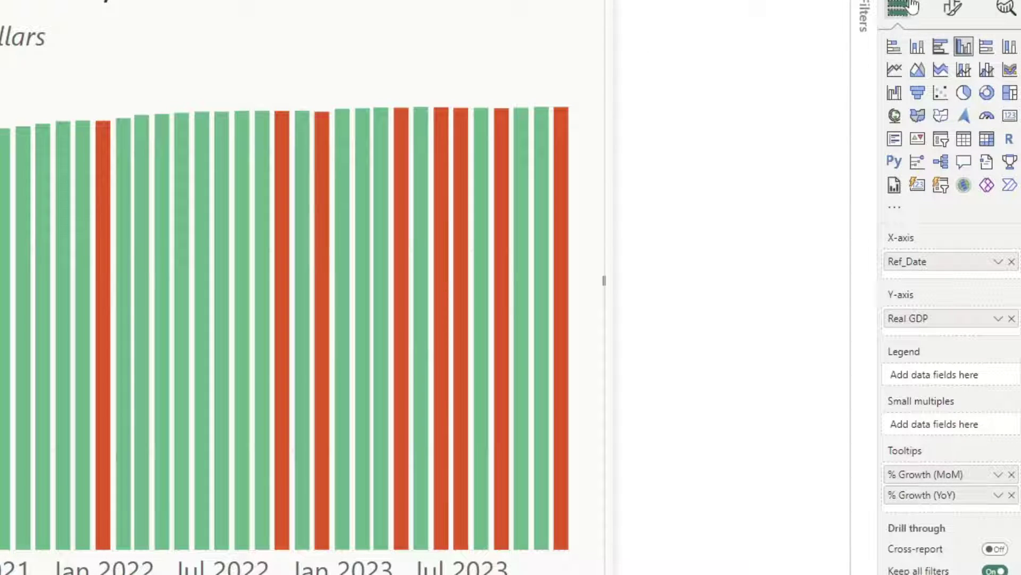
{"action": "left_click", "coordinate": [897, 71]}
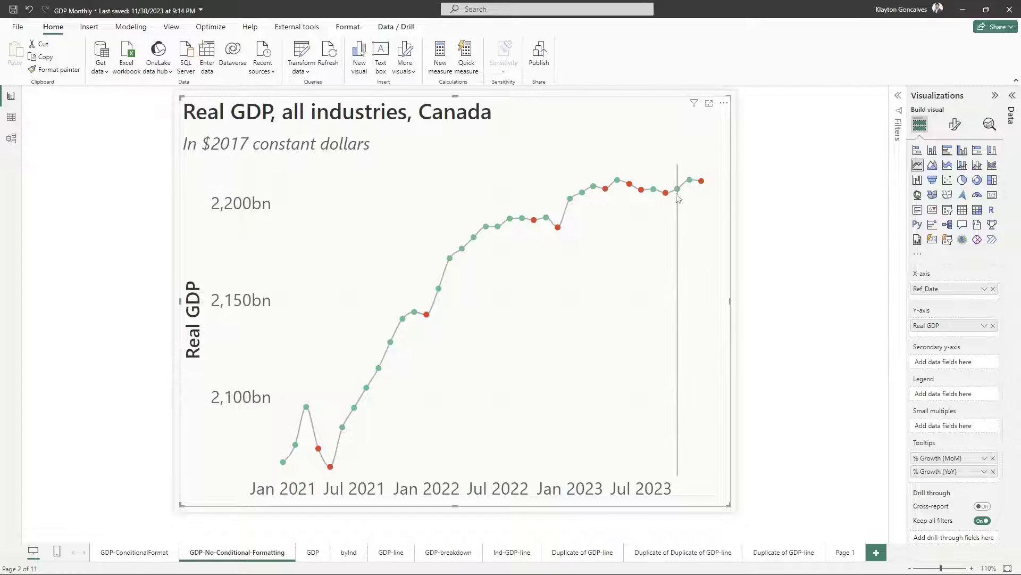
Check monthly values in the chart tooltips, then show the GDP table's fields in the Data pane.
{"action": "mouse_move", "coordinate": [660, 305]}
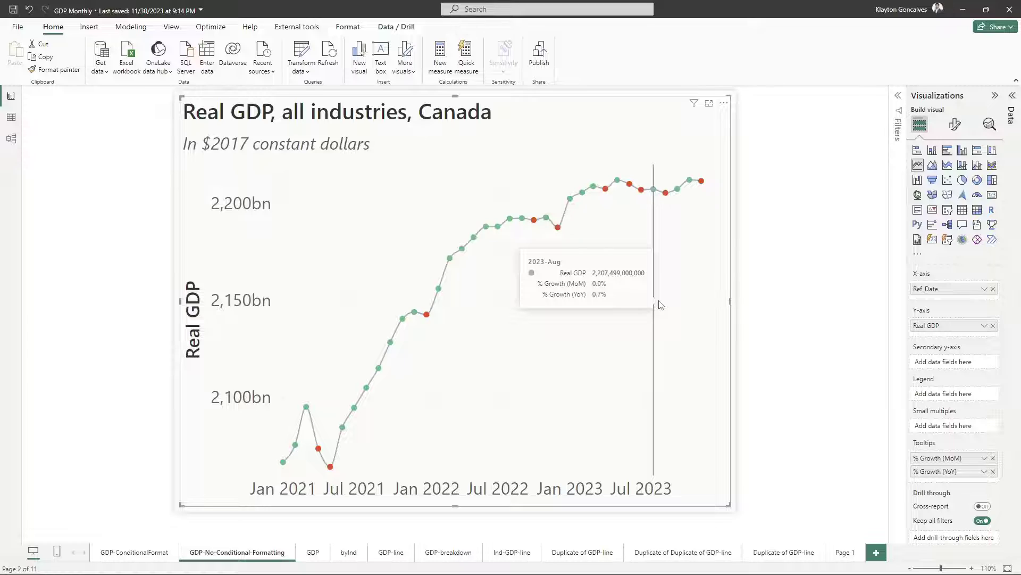
{"action": "mouse_move", "coordinate": [665, 193]}
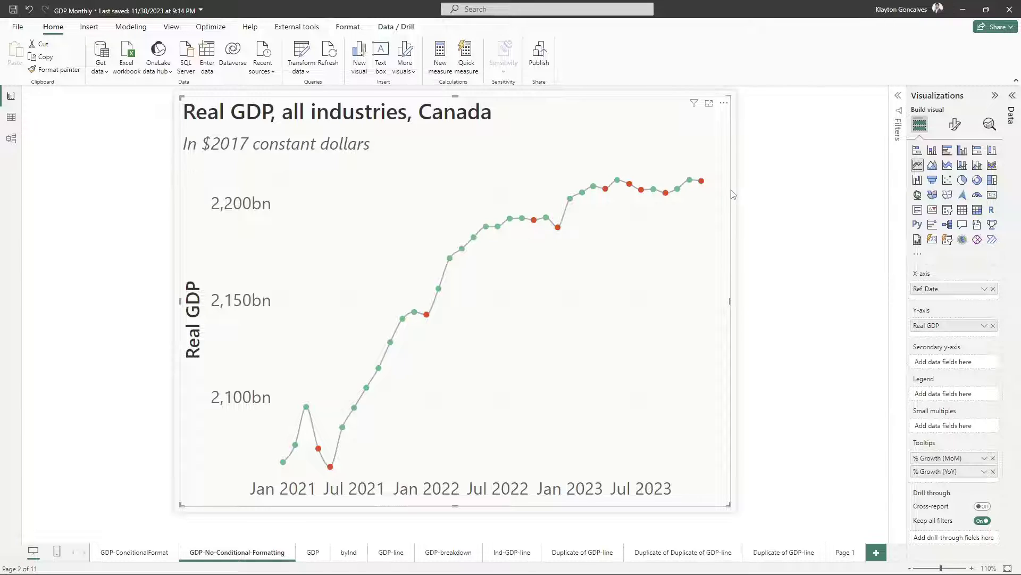
{"action": "left_click", "coordinate": [1013, 100]}
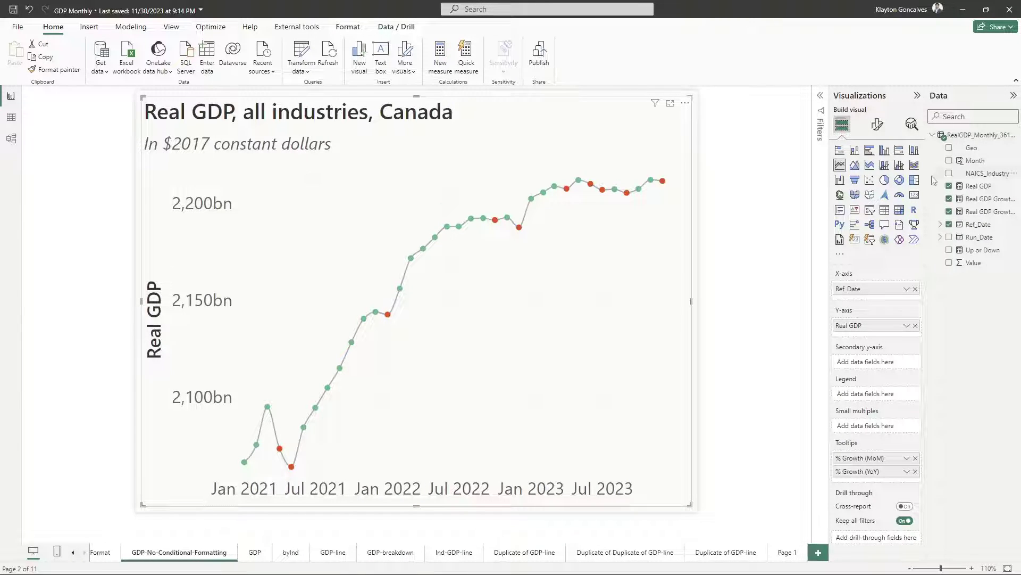
Read the Up or Down measure's DAX returning UNICHAR(9650) or UNICHAR(9660) by growth.
{"action": "left_click", "coordinate": [990, 250]}
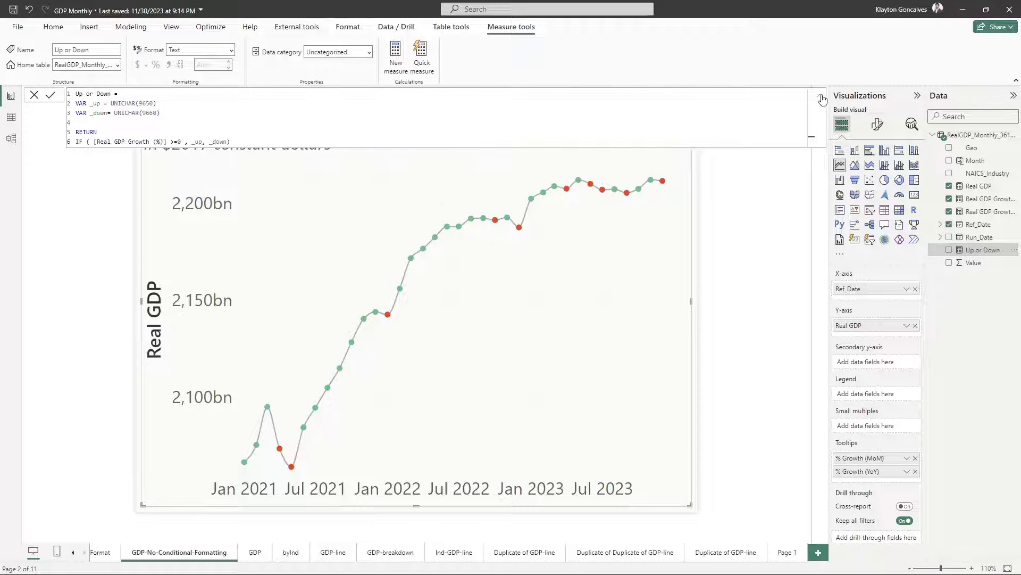
{"action": "left_click", "coordinate": [819, 95]}
{"action": "left_click", "coordinate": [820, 95]}
{"action": "scroll", "coordinate": [410, 134], "scroll_direction": "up", "scroll_amount": 5}
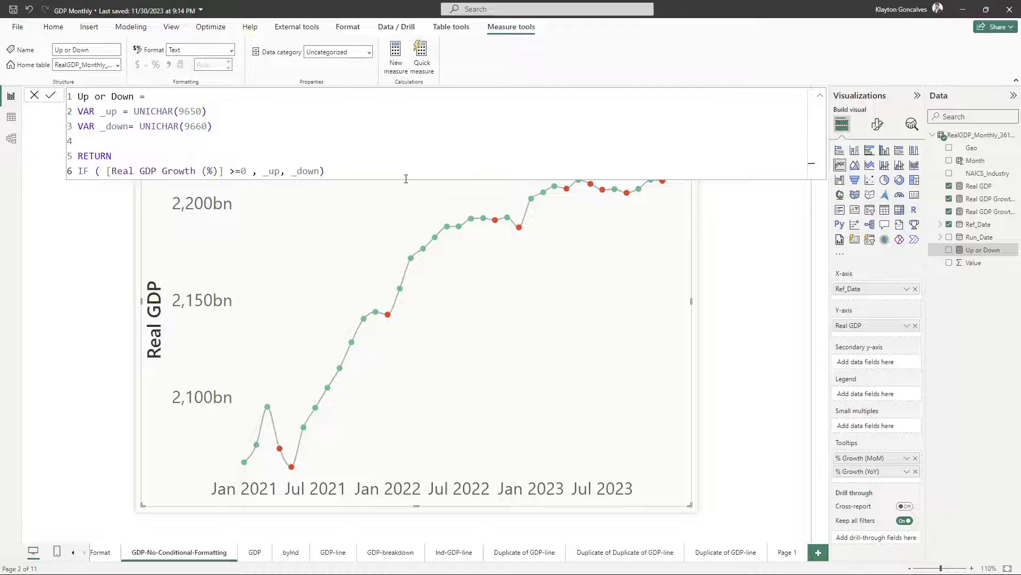
{"action": "left_click", "coordinate": [820, 96]}
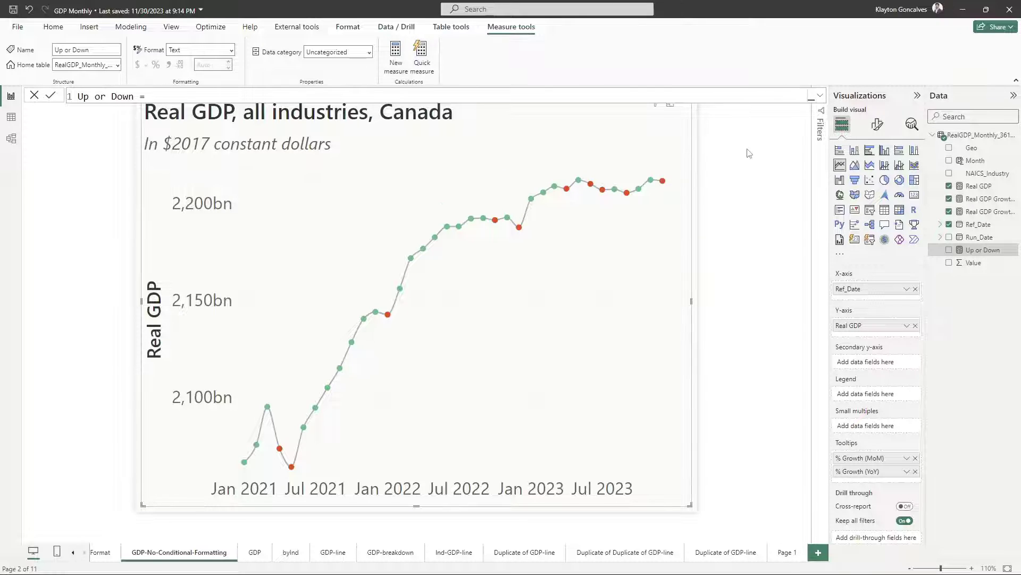
Select the Real GDP line chart and turn on its data labels.
{"action": "left_click", "coordinate": [694, 159]}
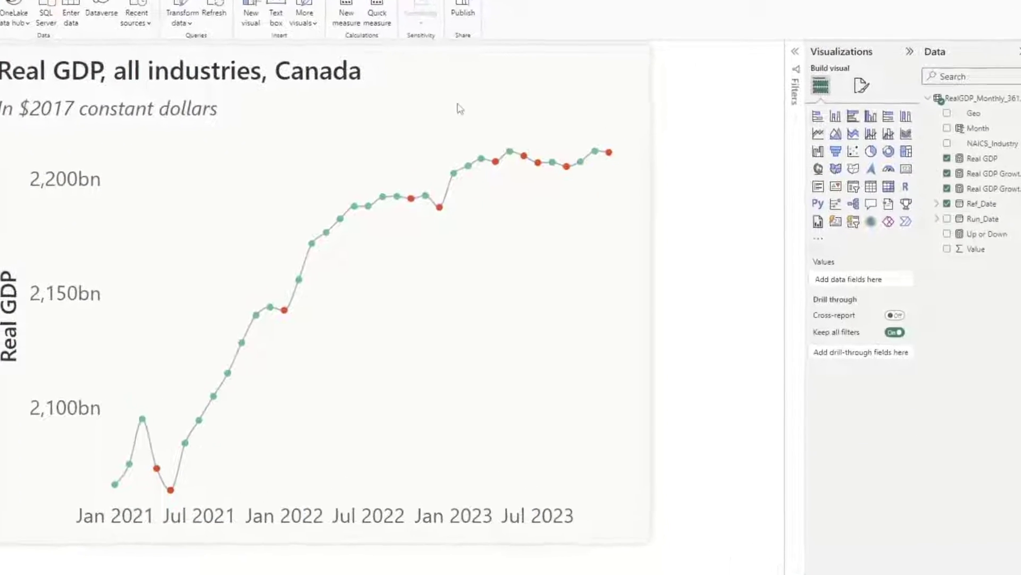
{"action": "left_click", "coordinate": [662, 125]}
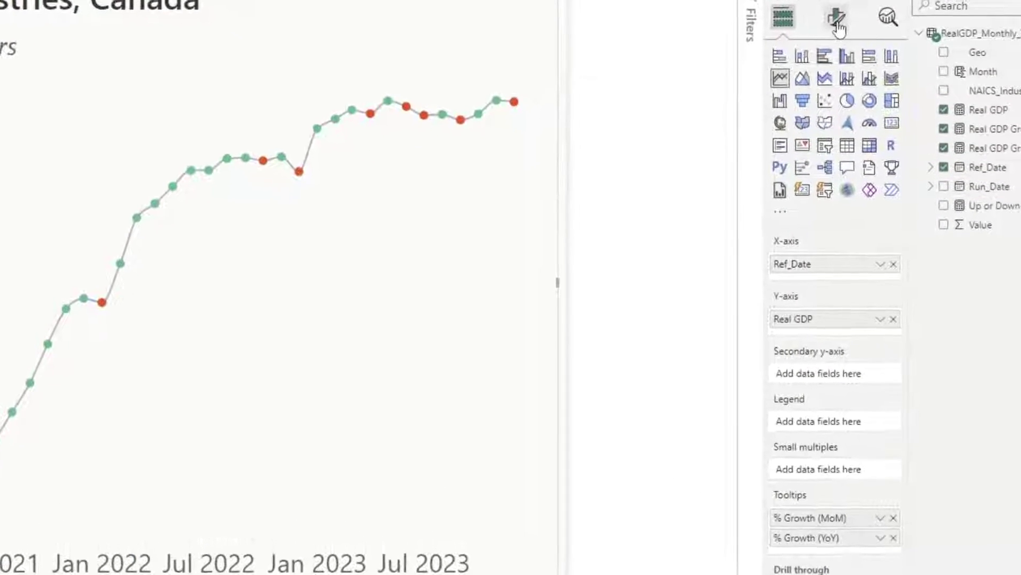
{"action": "left_click", "coordinate": [843, 34]}
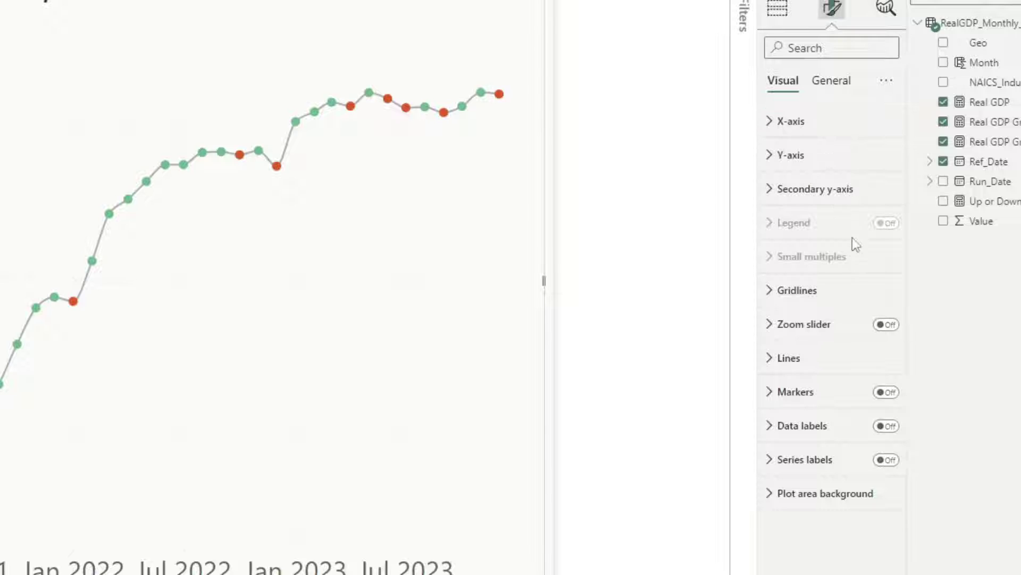
{"action": "left_click", "coordinate": [886, 427]}
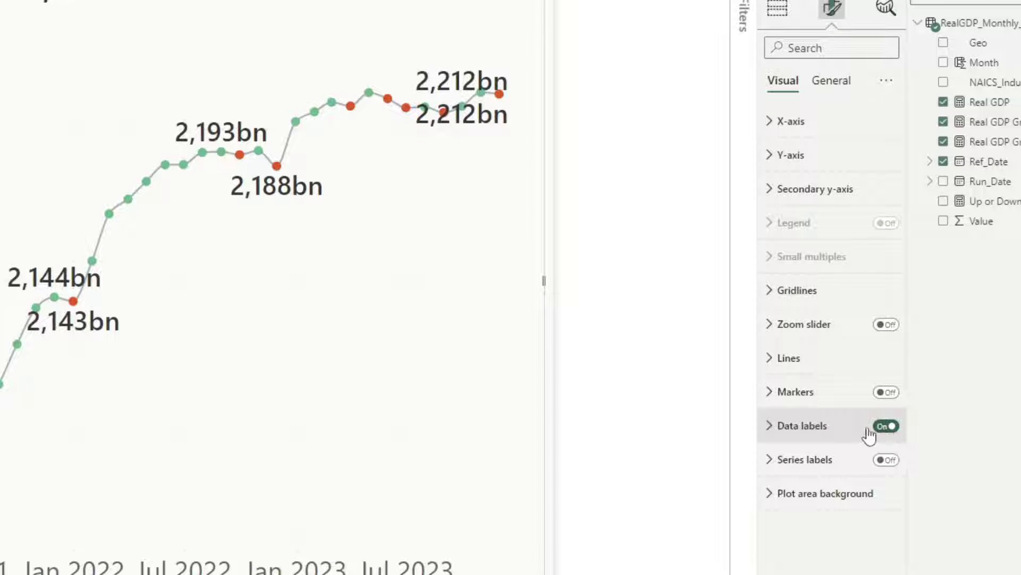
{"action": "left_click", "coordinate": [771, 426]}
{"action": "scroll", "coordinate": [804, 351], "scroll_direction": "down", "scroll_amount": 5}
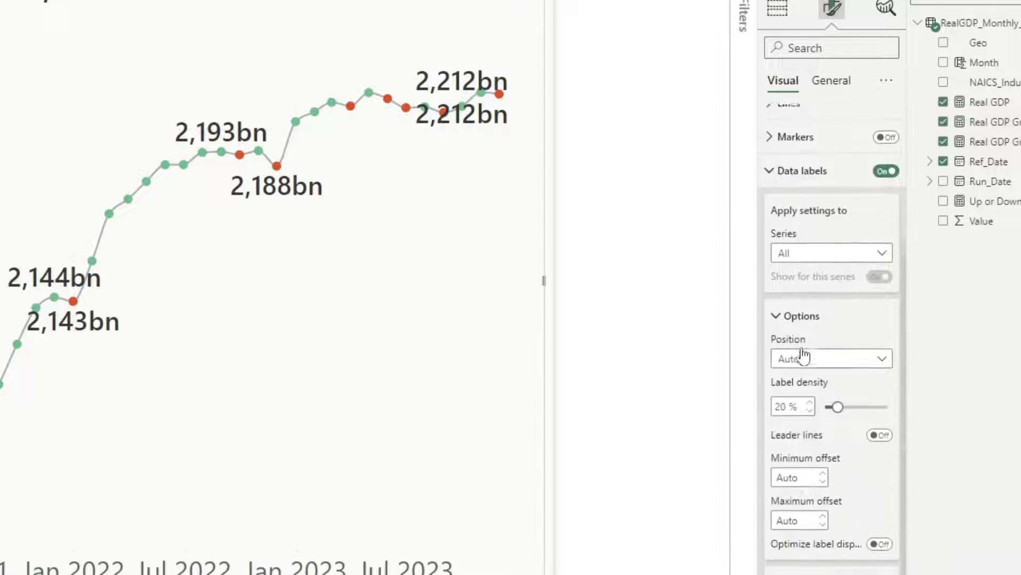
{"action": "scroll", "coordinate": [803, 347], "scroll_direction": "up", "scroll_amount": 2}
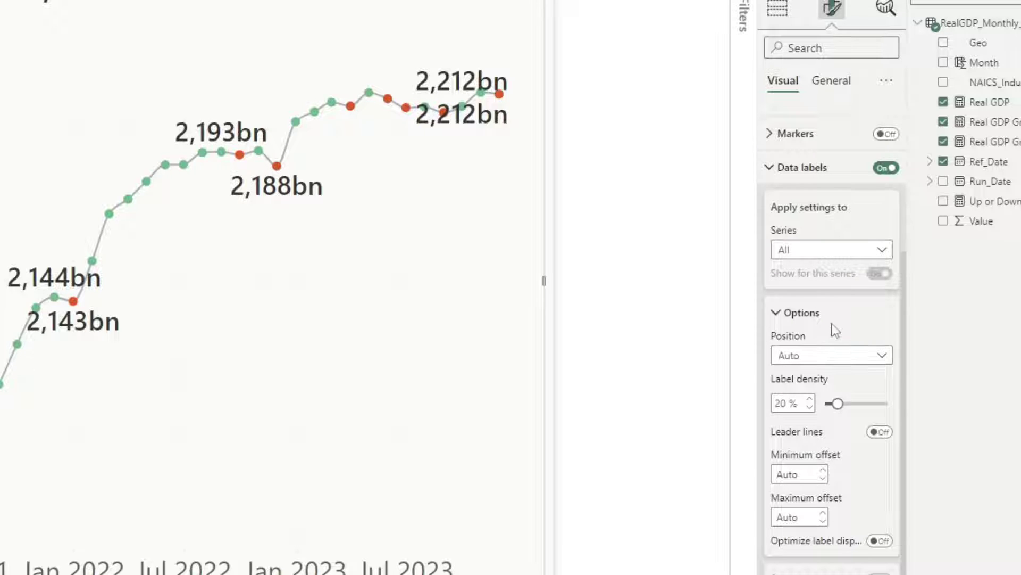
{"action": "scroll", "coordinate": [832, 327], "scroll_direction": "down", "scroll_amount": 2}
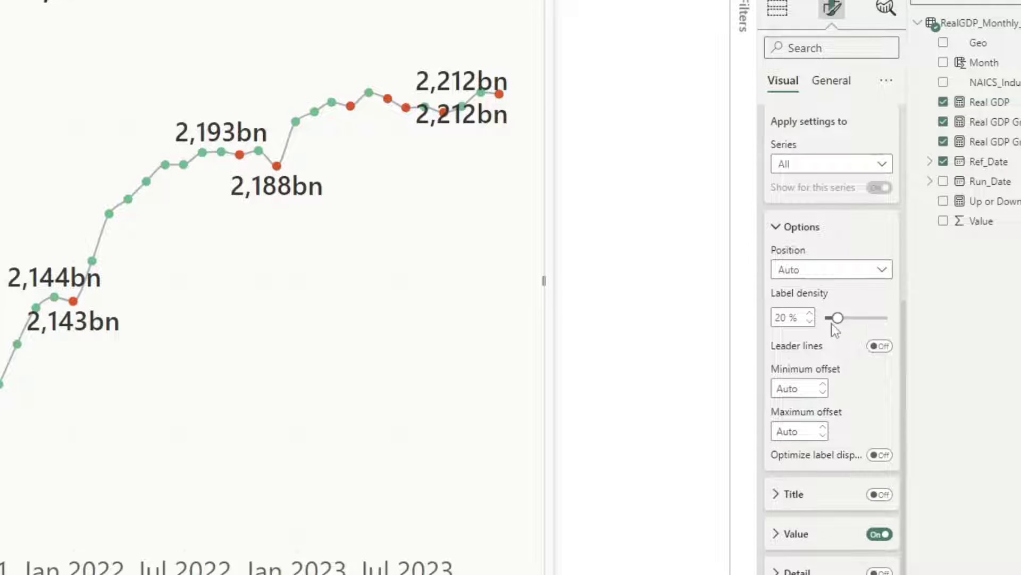
Turn off the Value labels, turn on Detail labels, and expand the Detail card.
{"action": "left_click", "coordinate": [879, 535]}
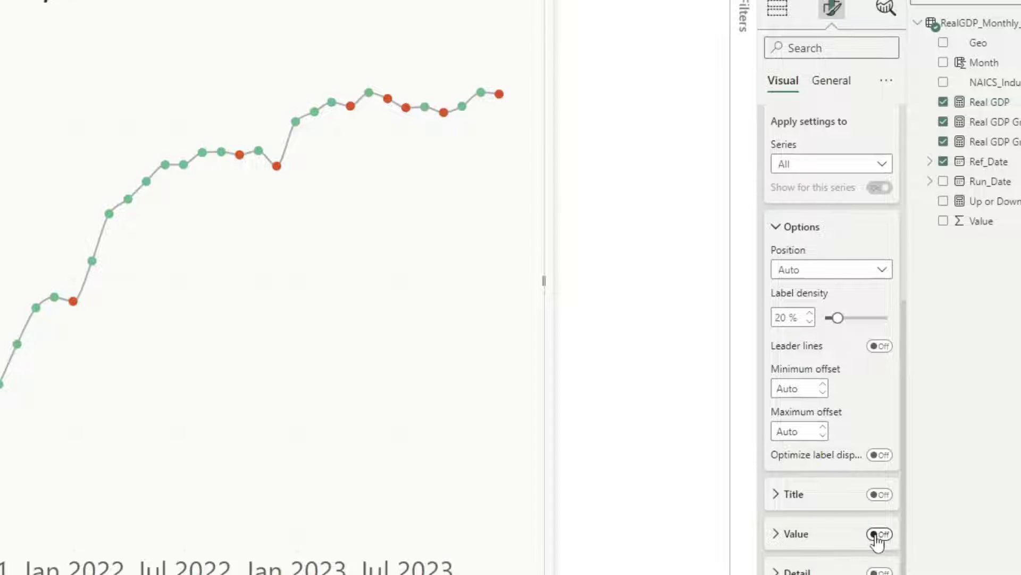
{"action": "left_click", "coordinate": [879, 571]}
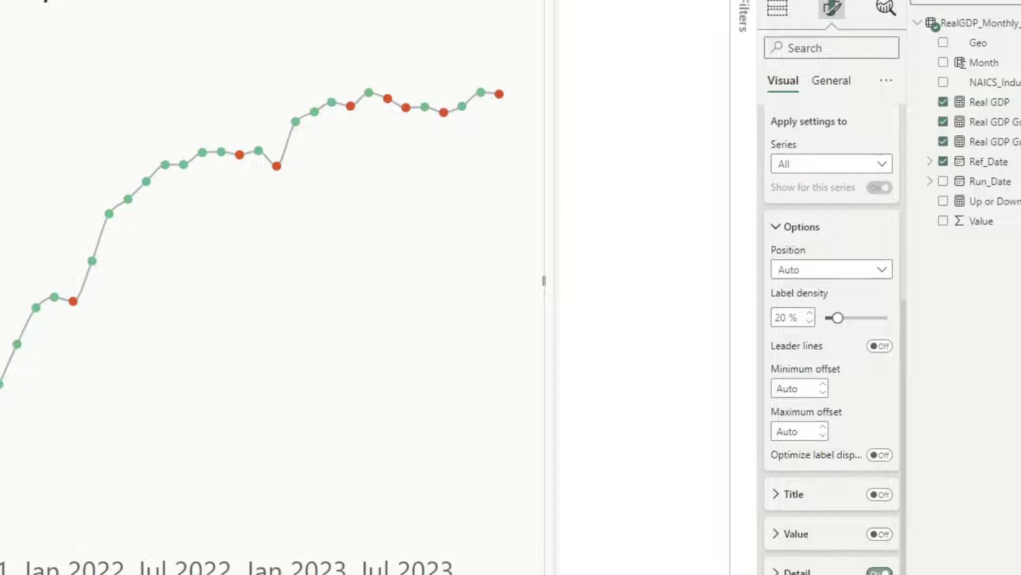
{"action": "left_click", "coordinate": [776, 571]}
{"action": "scroll", "coordinate": [830, 479], "scroll_direction": "down", "scroll_amount": 5}
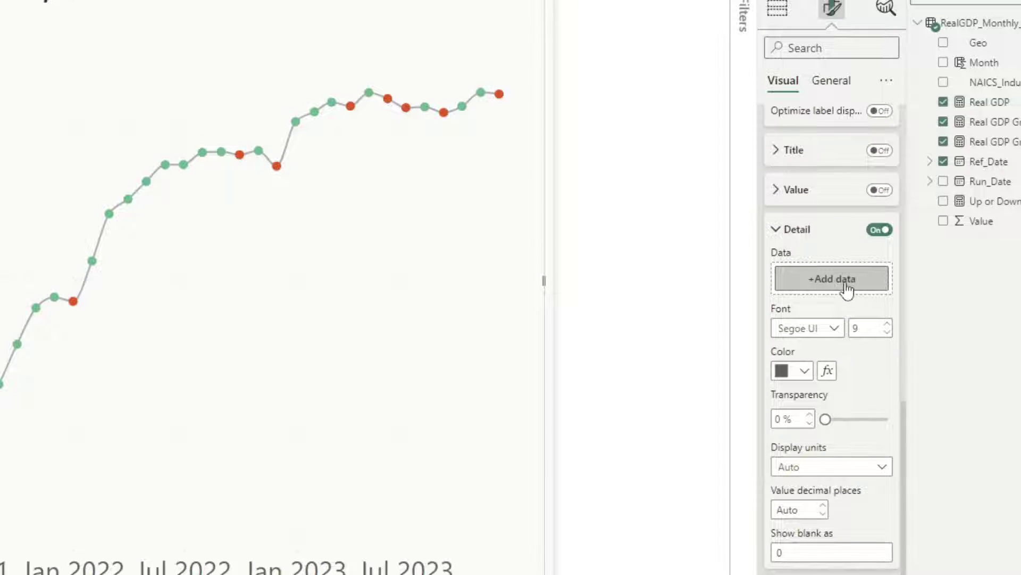
Use the Up or Down field as the detail label text.
{"action": "left_click", "coordinate": [846, 287]}
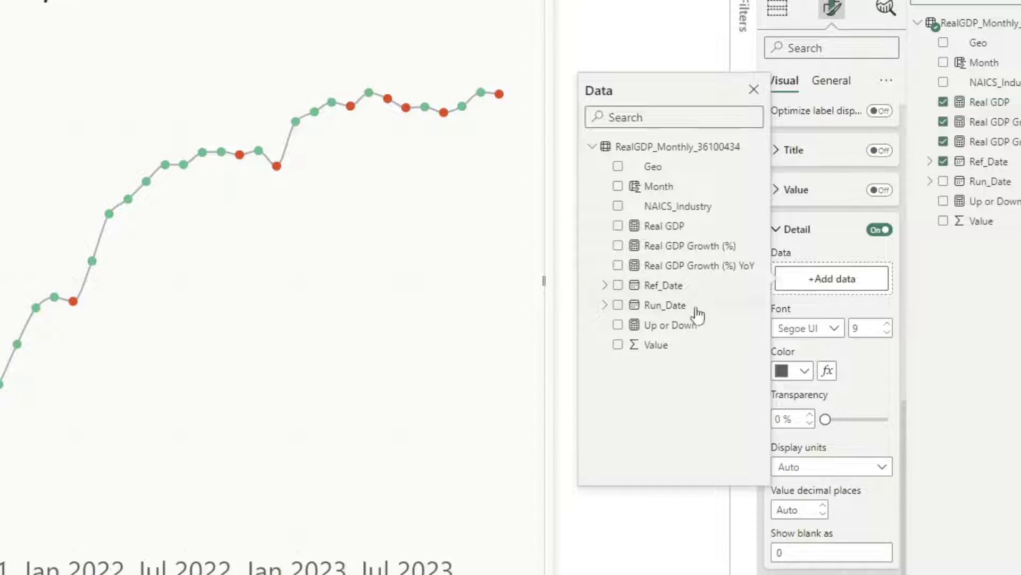
{"action": "left_click", "coordinate": [665, 329]}
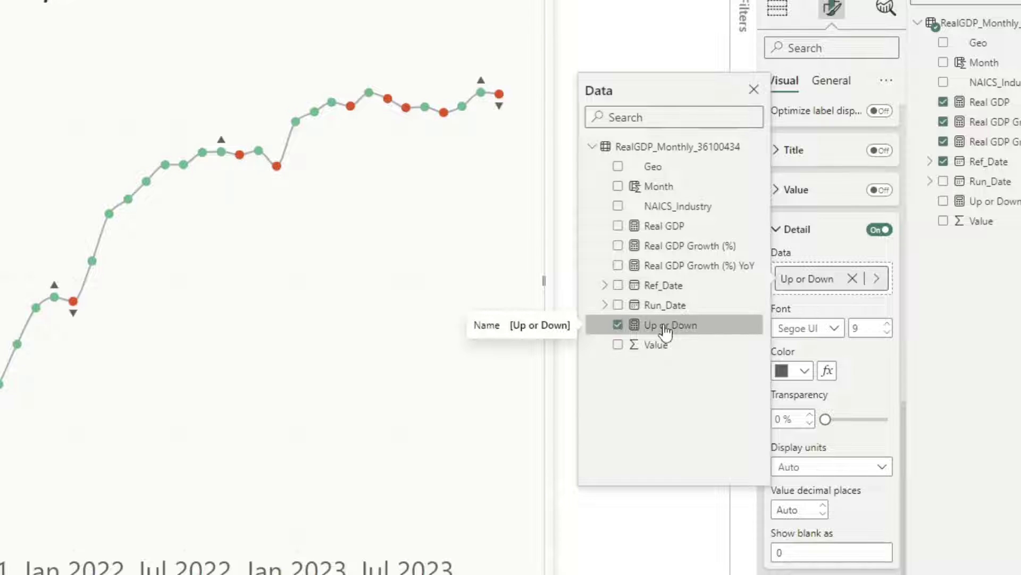
{"action": "left_click", "coordinate": [754, 90]}
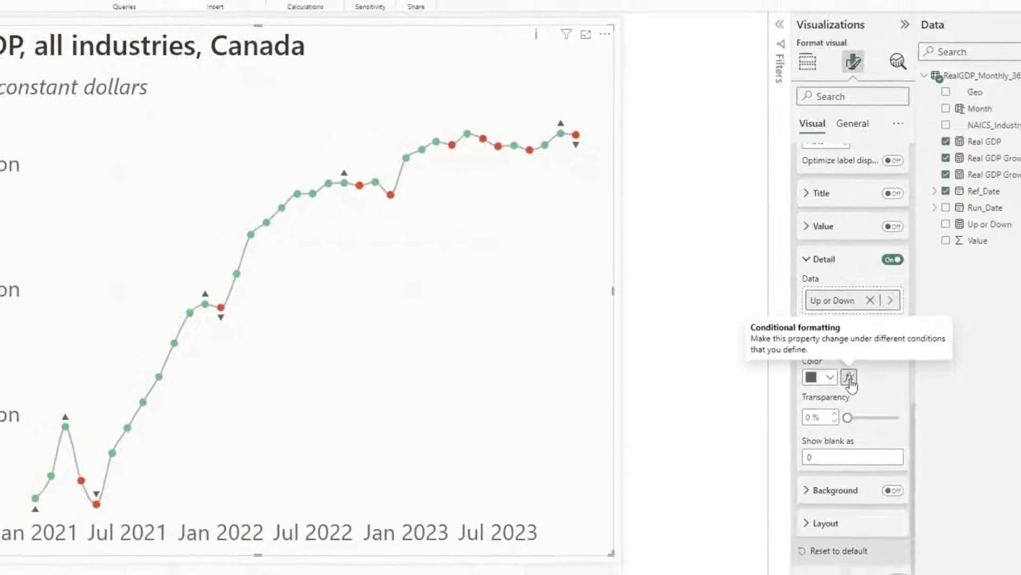
Set the detail label colour to rules based on Real GDP Growth (%).
{"action": "left_click", "coordinate": [841, 381]}
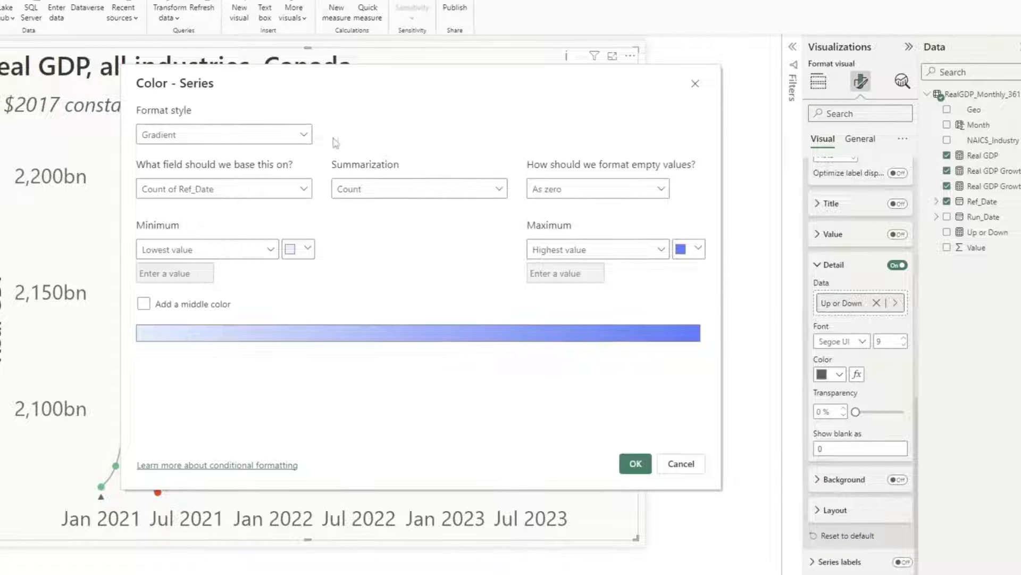
{"action": "left_click", "coordinate": [304, 137]}
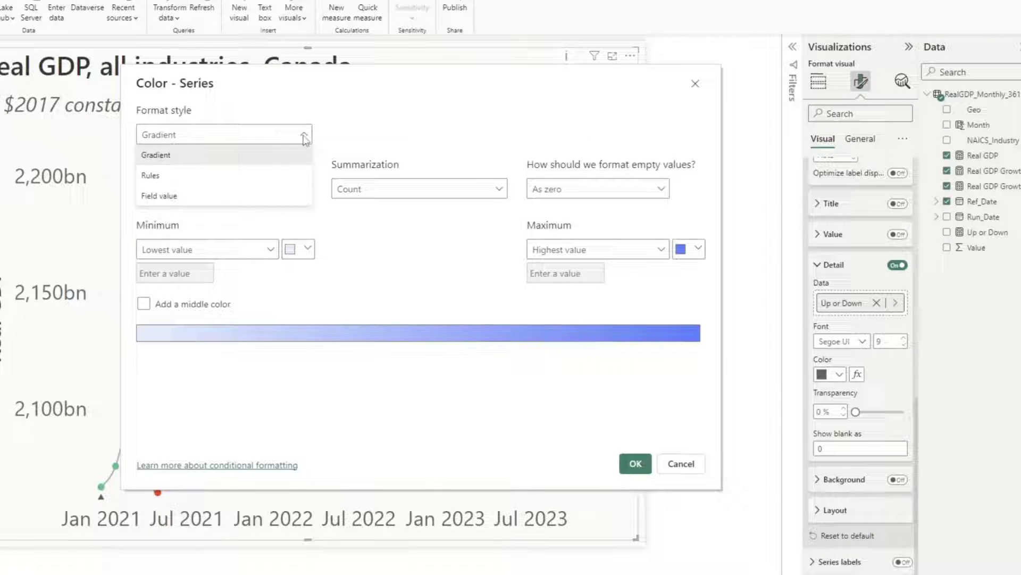
{"action": "left_click", "coordinate": [219, 177]}
{"action": "left_click", "coordinate": [228, 190]}
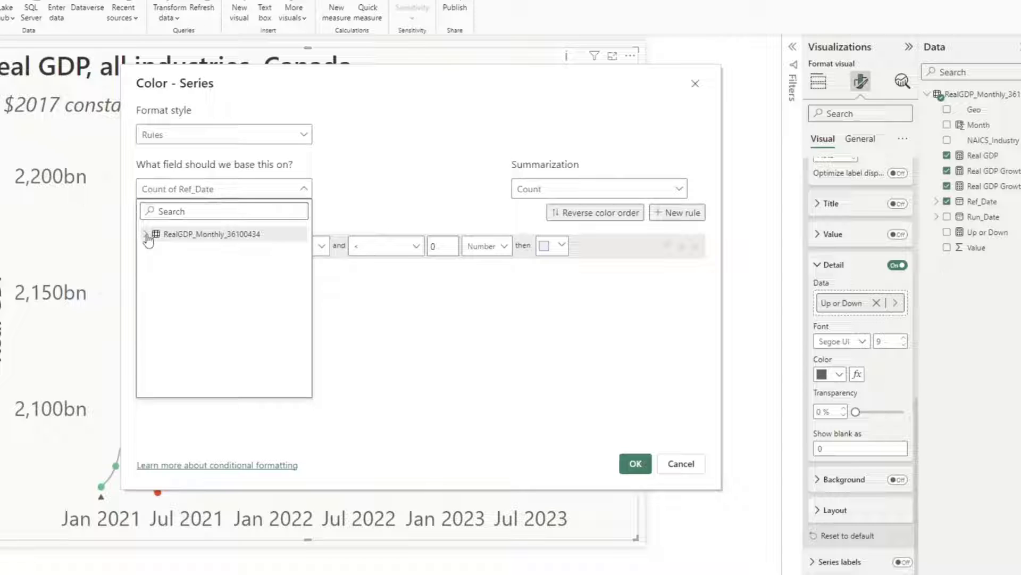
{"action": "left_click", "coordinate": [145, 234]}
{"action": "left_click", "coordinate": [235, 312]}
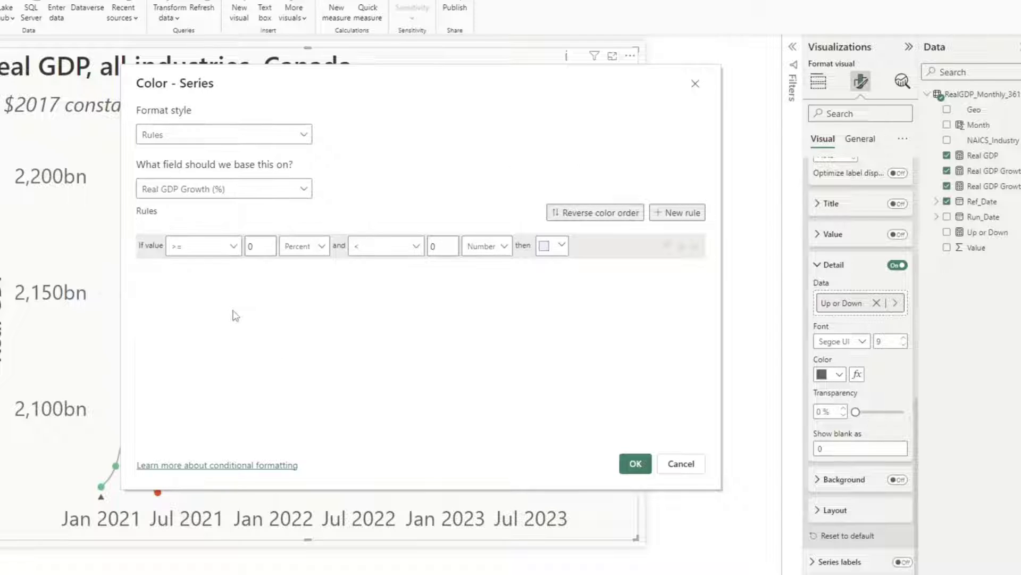
Make the first rule run from 0 (Number) to Max, coloured green.
{"action": "left_click", "coordinate": [312, 245]}
{"action": "left_click", "coordinate": [310, 267]}
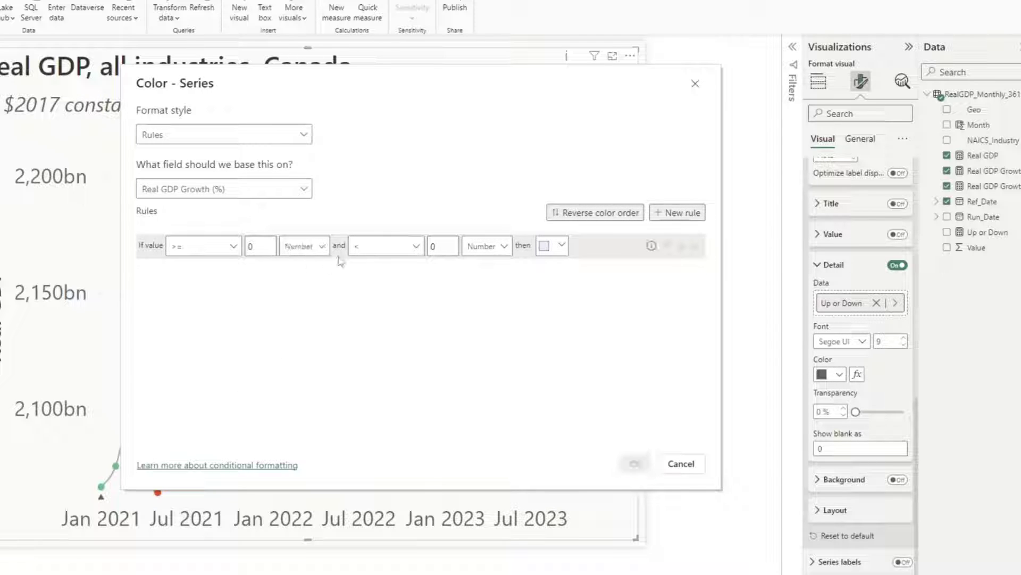
{"action": "double_click", "coordinate": [436, 247]}
{"action": "key", "text": "BackSpace"}
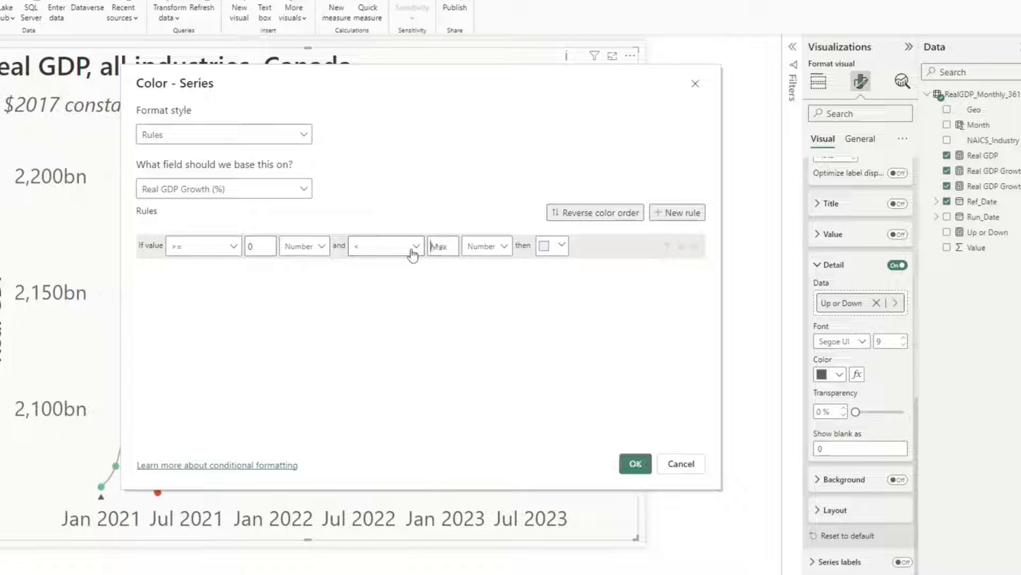
{"action": "left_click", "coordinate": [559, 249]}
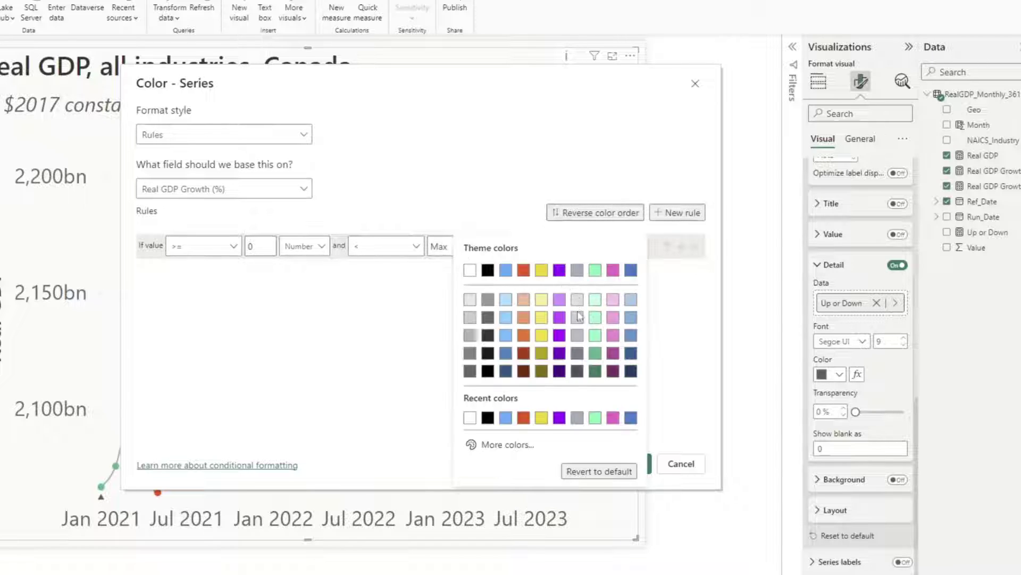
{"action": "left_click", "coordinate": [596, 353]}
Add a red rule from Min to below 0 (Number) and apply the label colours.
{"action": "left_click", "coordinate": [675, 212]}
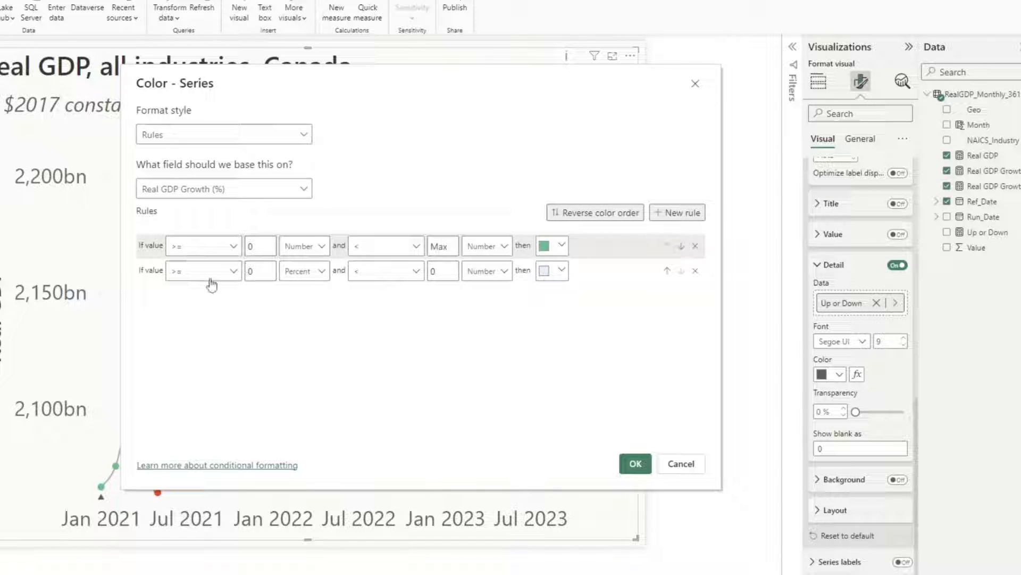
{"action": "key", "text": "BackSpace"}
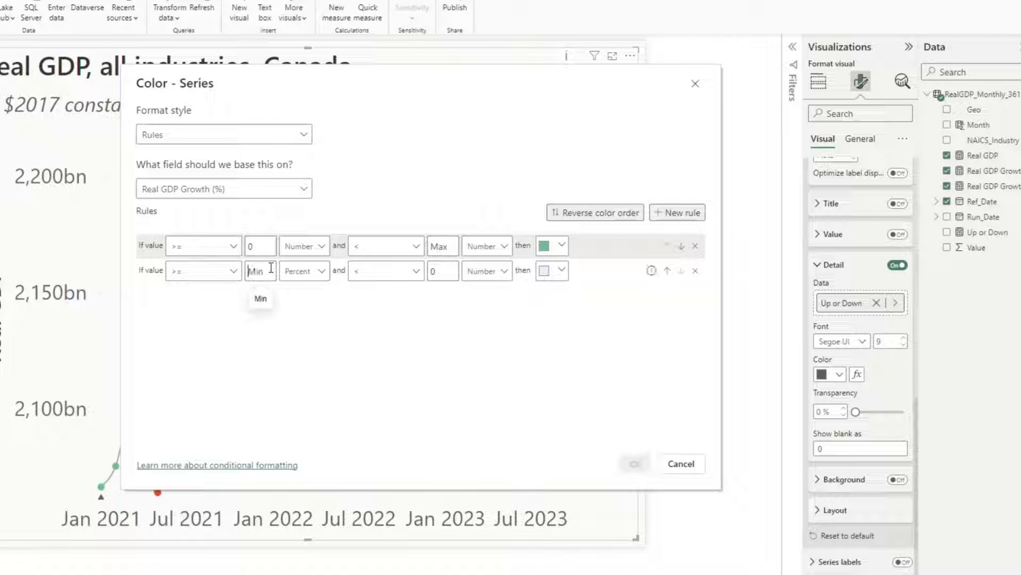
{"action": "left_click", "coordinate": [307, 270]}
{"action": "left_click", "coordinate": [297, 292]}
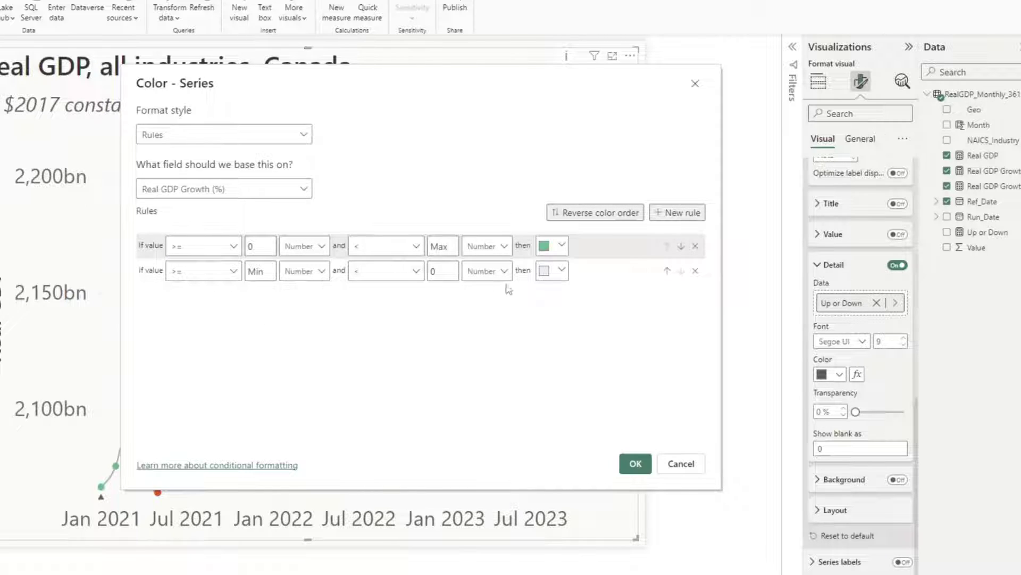
{"action": "left_click", "coordinate": [563, 273]}
{"action": "left_click", "coordinate": [524, 273]}
{"action": "left_click", "coordinate": [636, 463]}
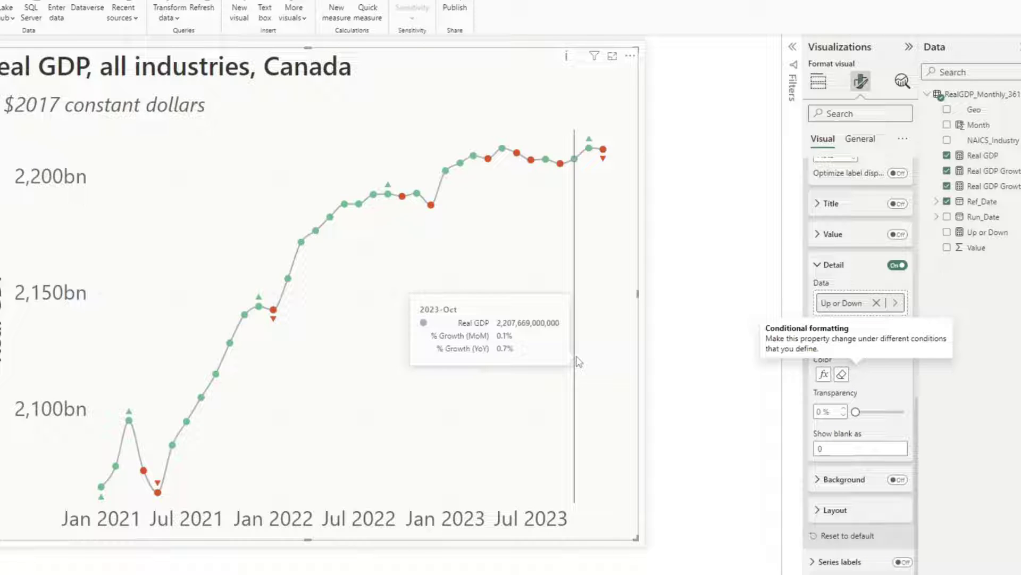
Collapse the Detail card and select the Label density value to change it to 70%.
{"action": "left_click", "coordinate": [828, 266]}
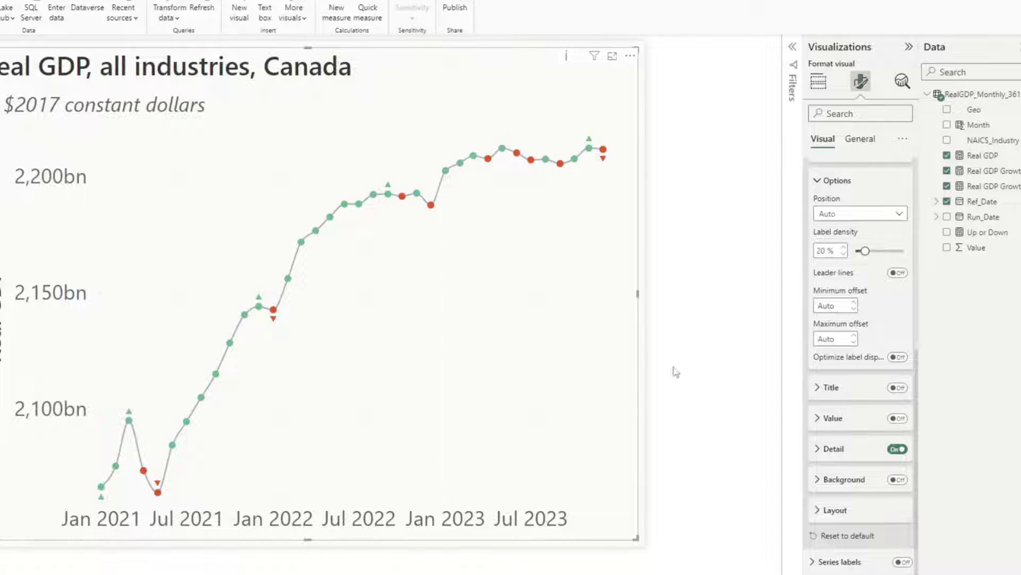
{"action": "double_click", "coordinate": [820, 253]}
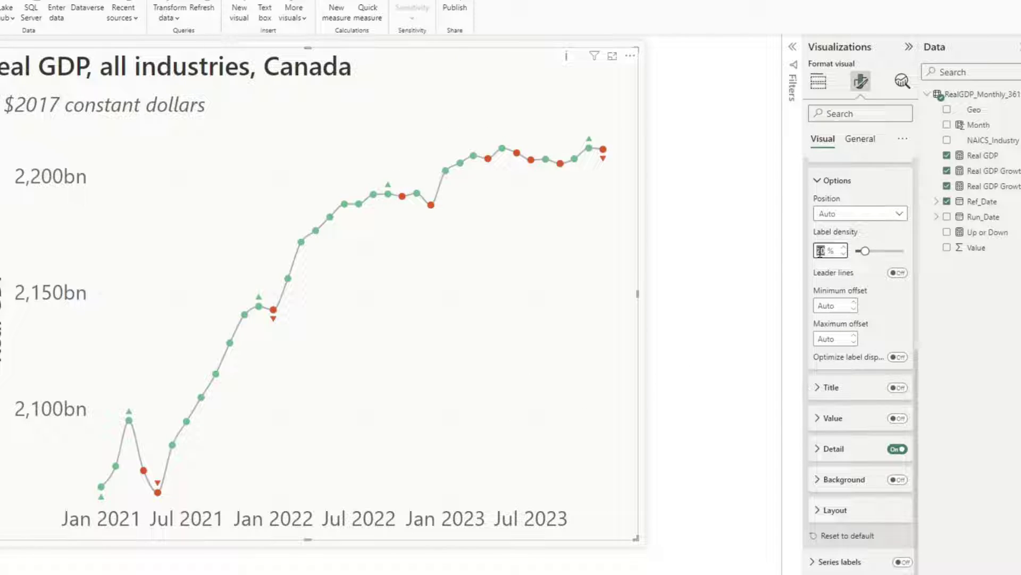